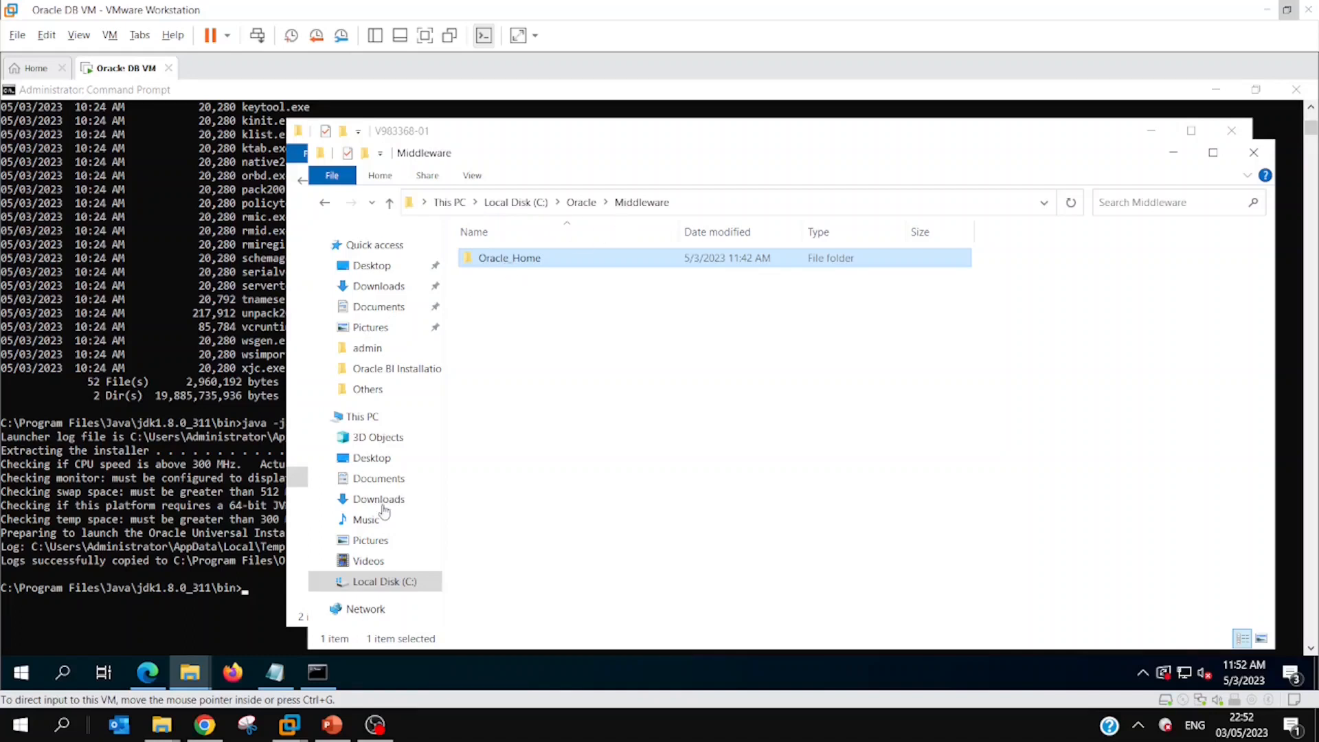
# Step: Minimize the V983368-01 and Middleware folder windows to uncover the Command Prompt
pyautogui.click(254, 594)
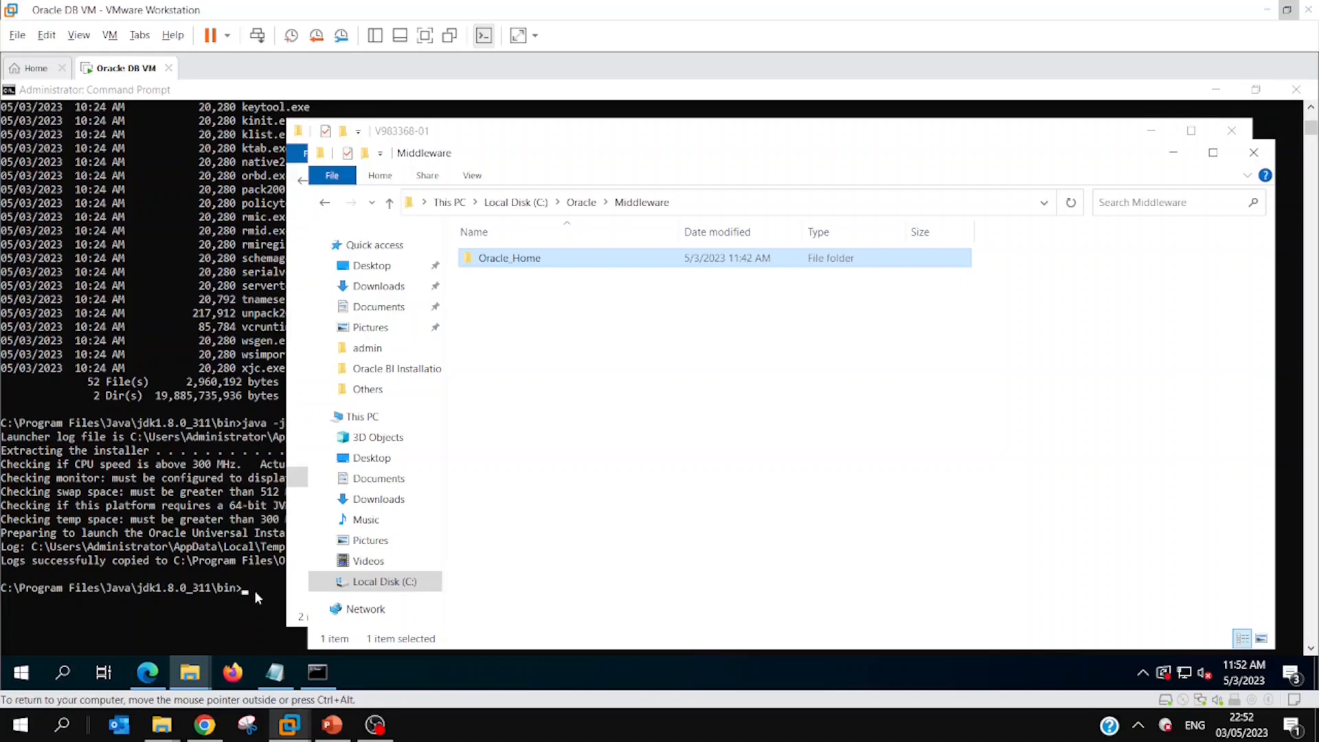
pyautogui.click(1151, 131)
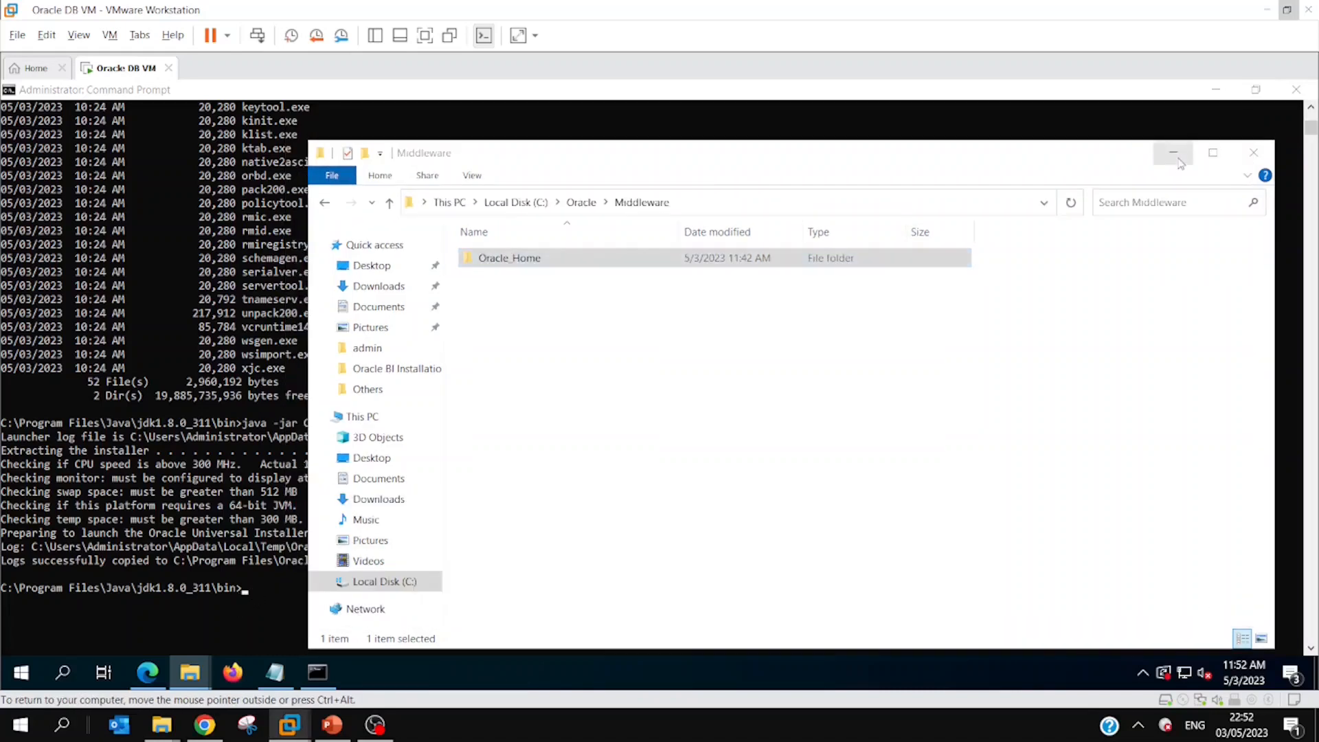
pyautogui.click(1173, 152)
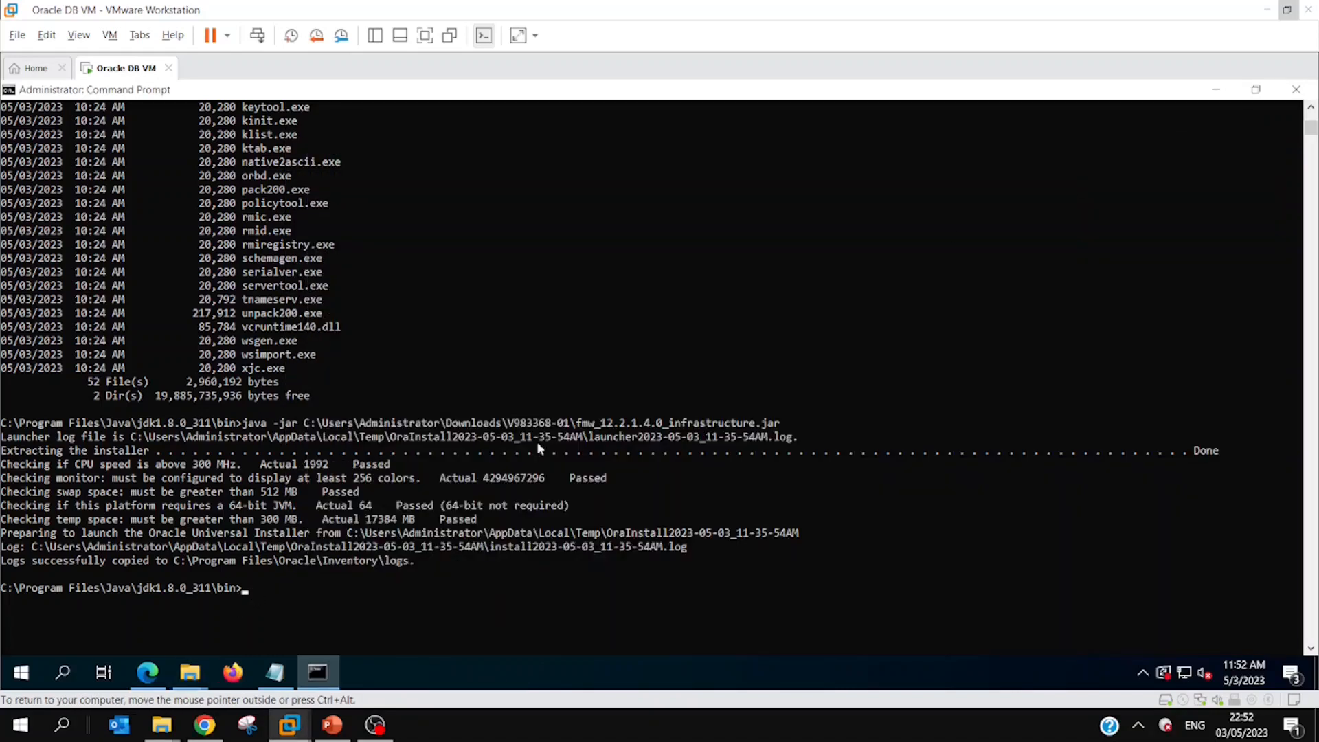
# Step: Open the V1019850-01 folder in Downloads and copy its full path
pyautogui.click(180, 674)
pyautogui.click(136, 612)
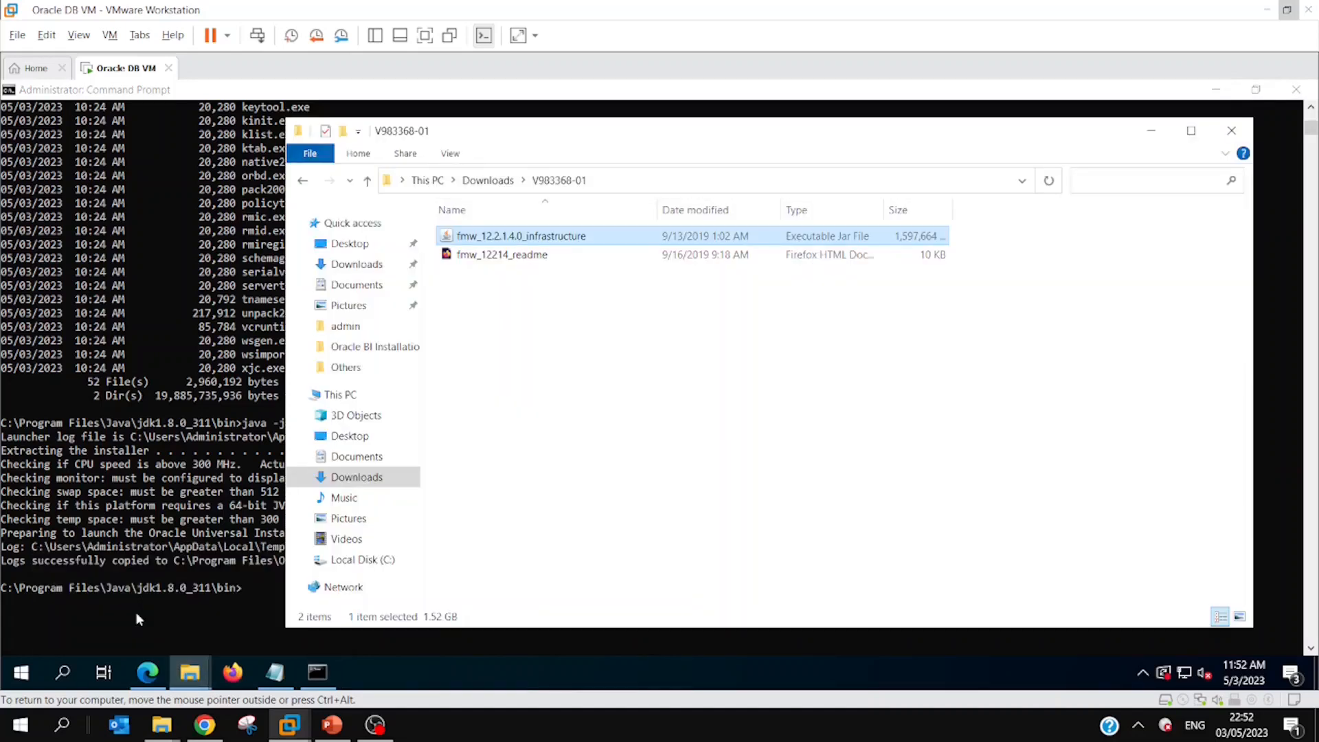
pyautogui.press('BackSpace')
pyautogui.press('Up')
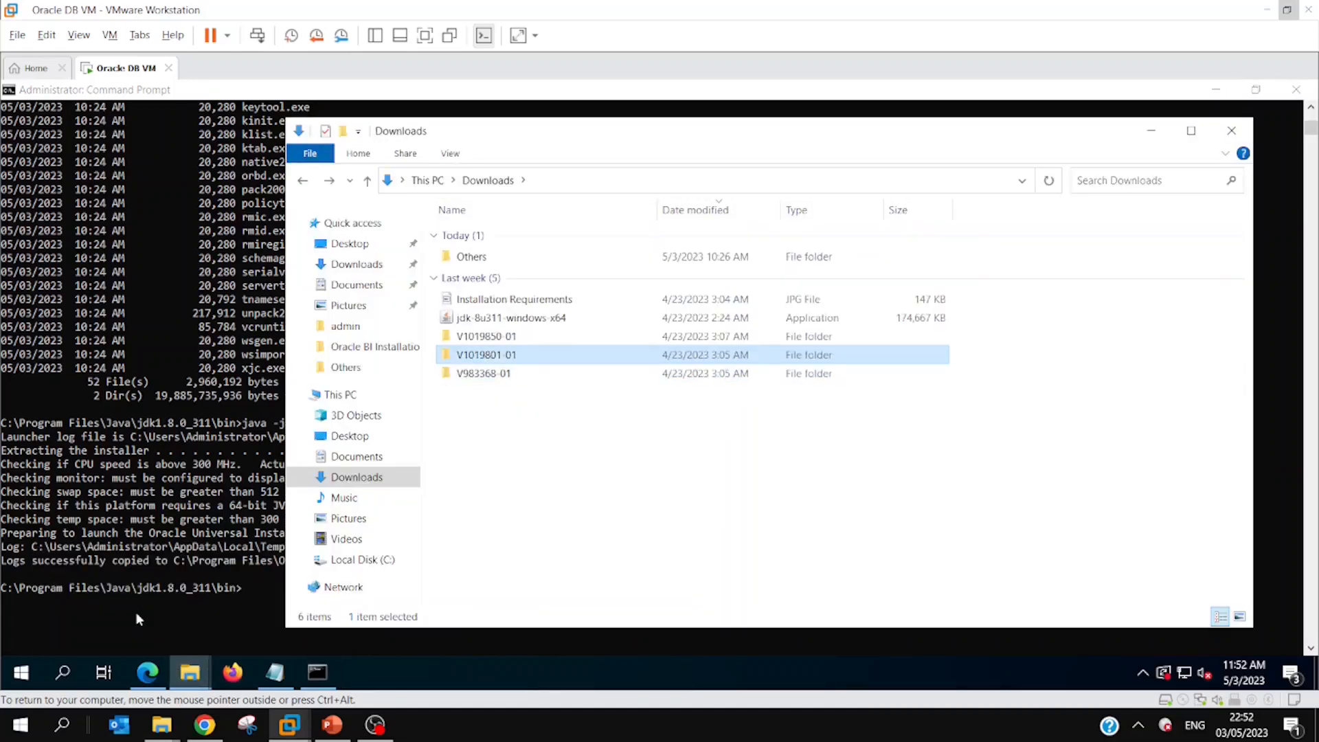
pyautogui.press('Return')
pyautogui.press('BackSpace')
pyautogui.press('Up')
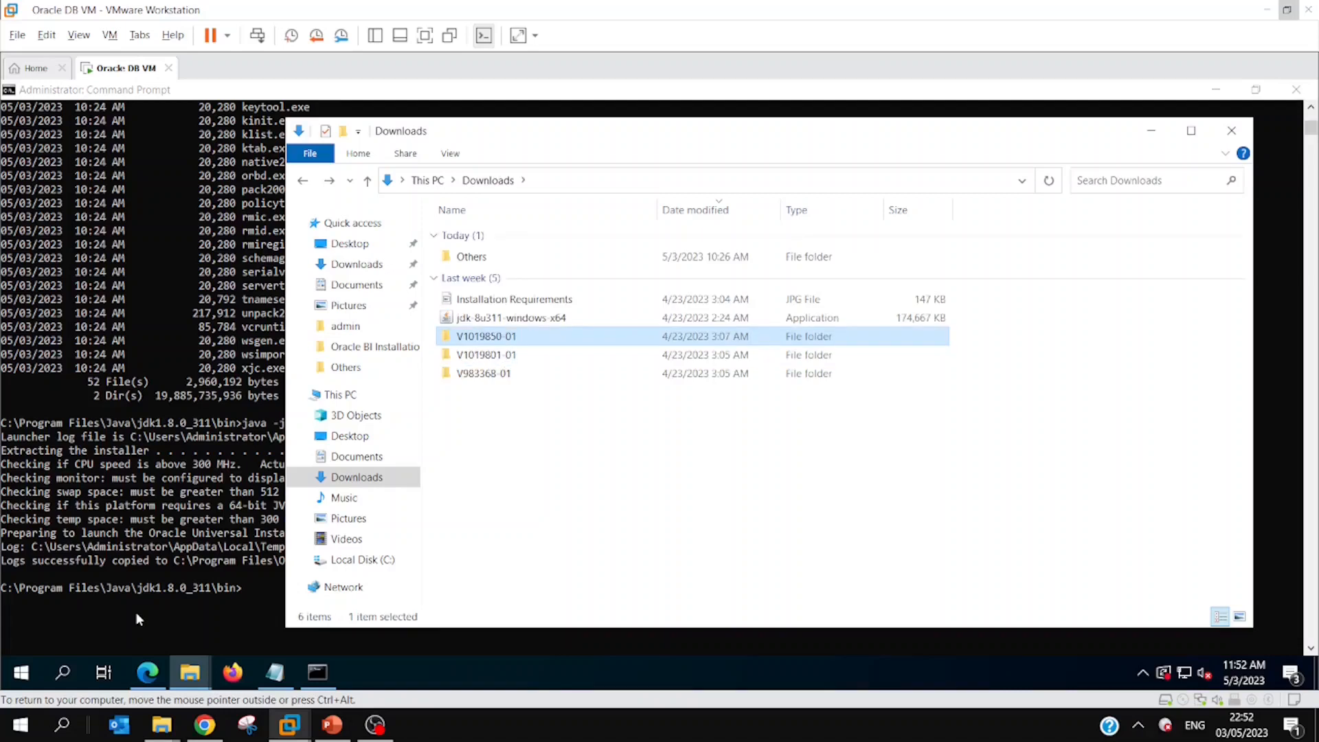
pyautogui.press('Return')
pyautogui.hotkey('alt', 'd')
pyautogui.hotkey('ctrl', 'c')
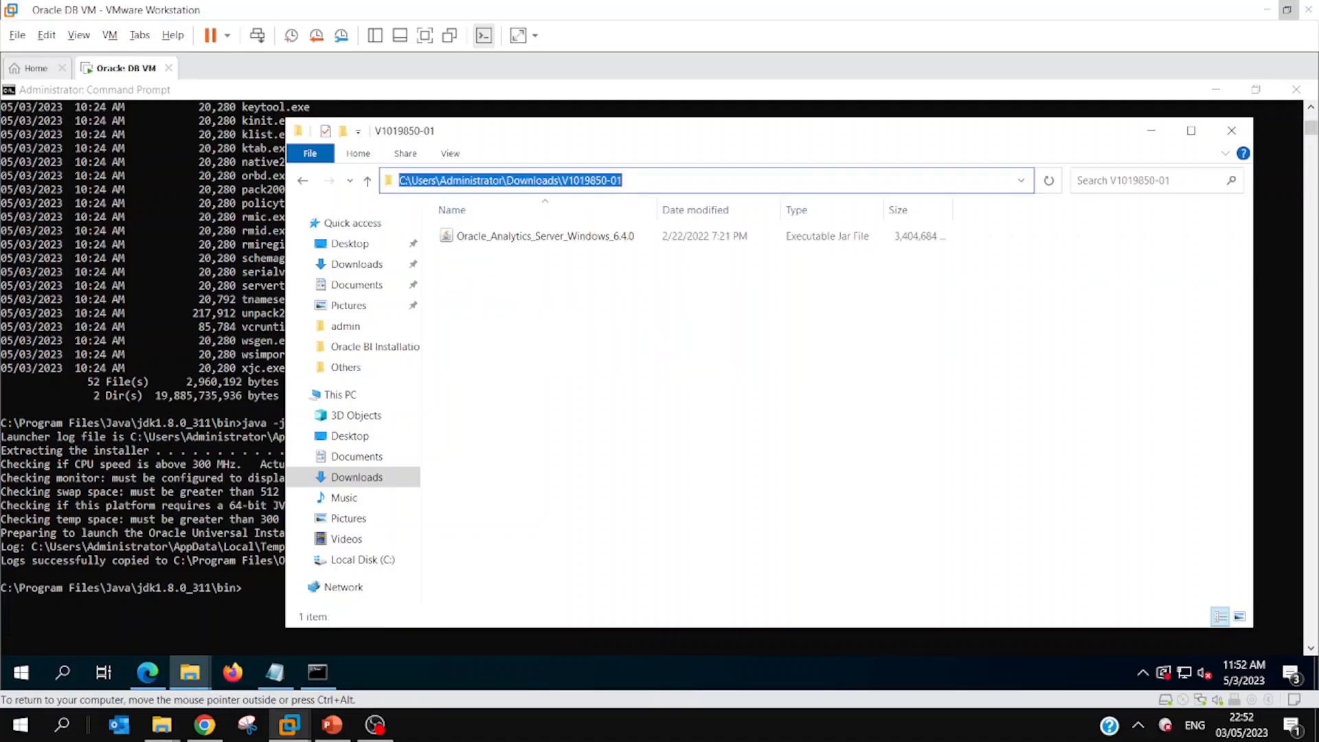
# Step: Enter java -jar followed by the copied path C:\Users\Administrator\Downloads\V1019850-01 in the Command Prompt, without running it
pyautogui.hotkey('alt', 'Tab')
pyautogui.click(275, 589)
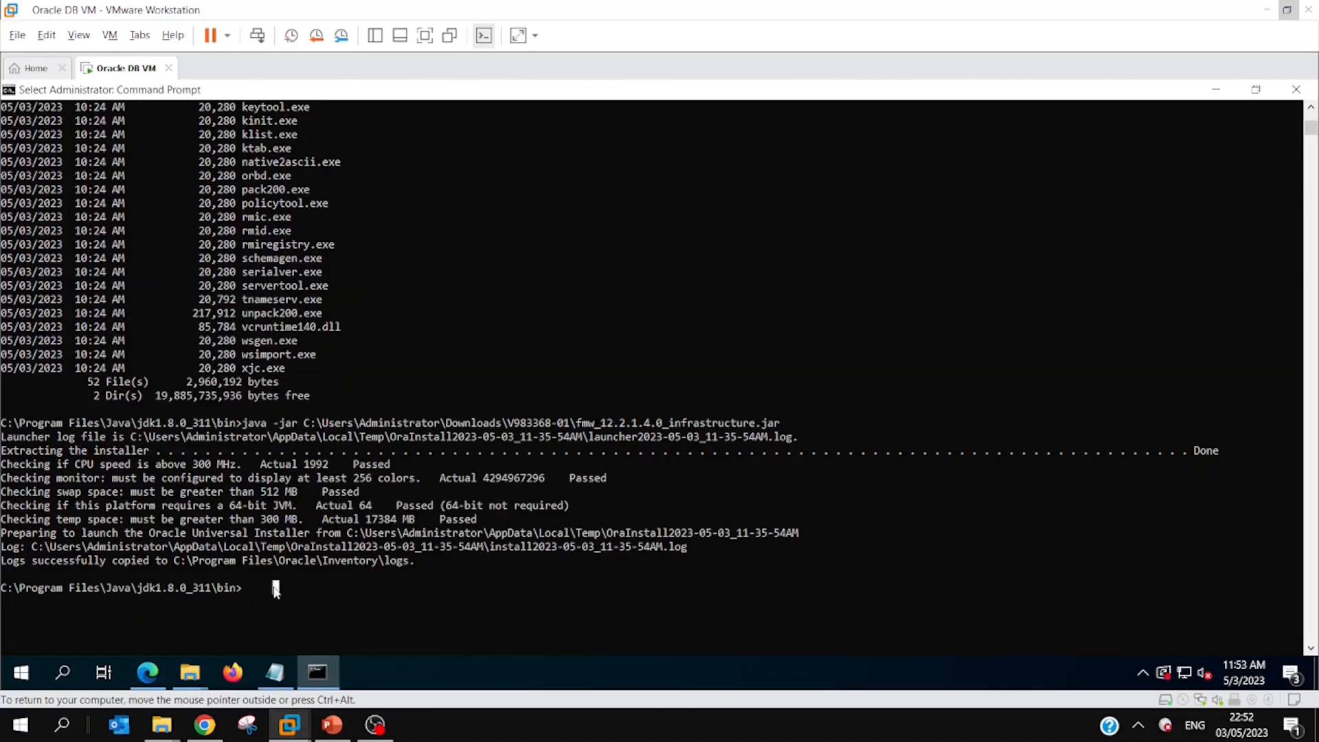
pyautogui.write('java -jar')
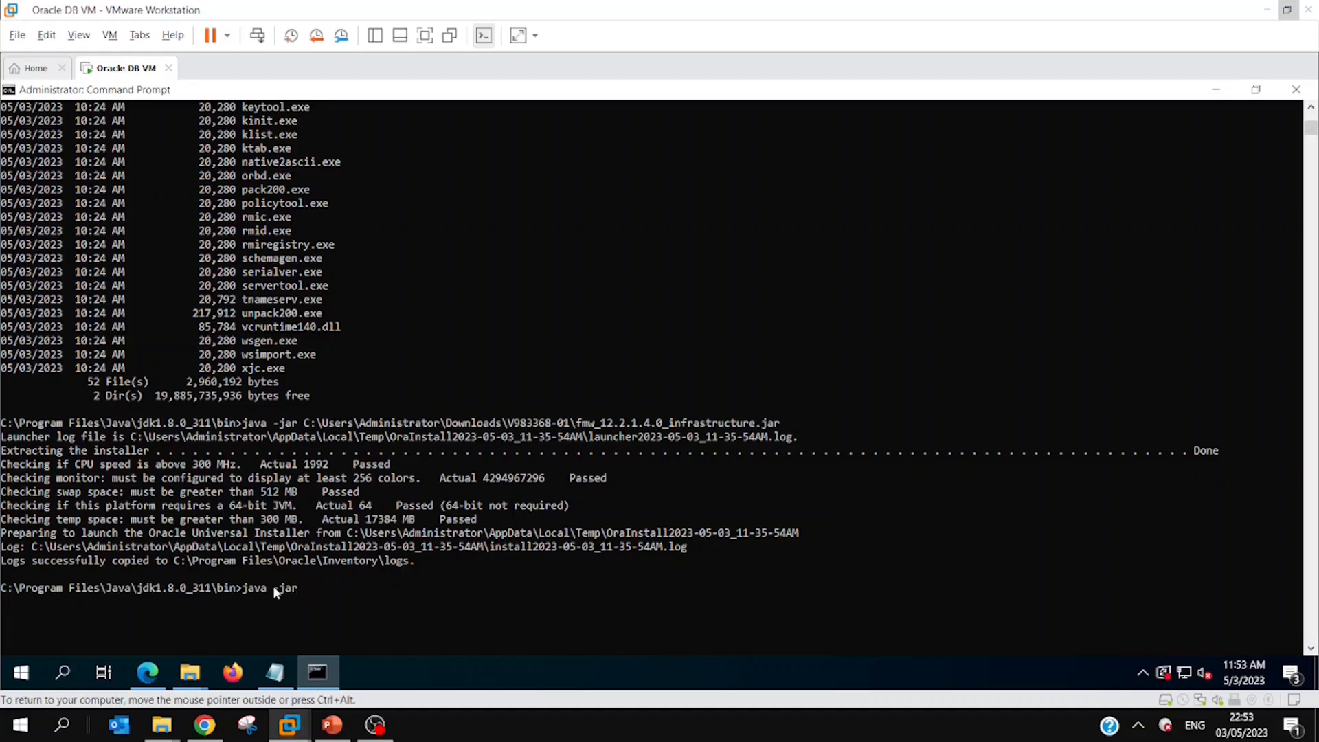
pyautogui.scroll(2, 273, 587)
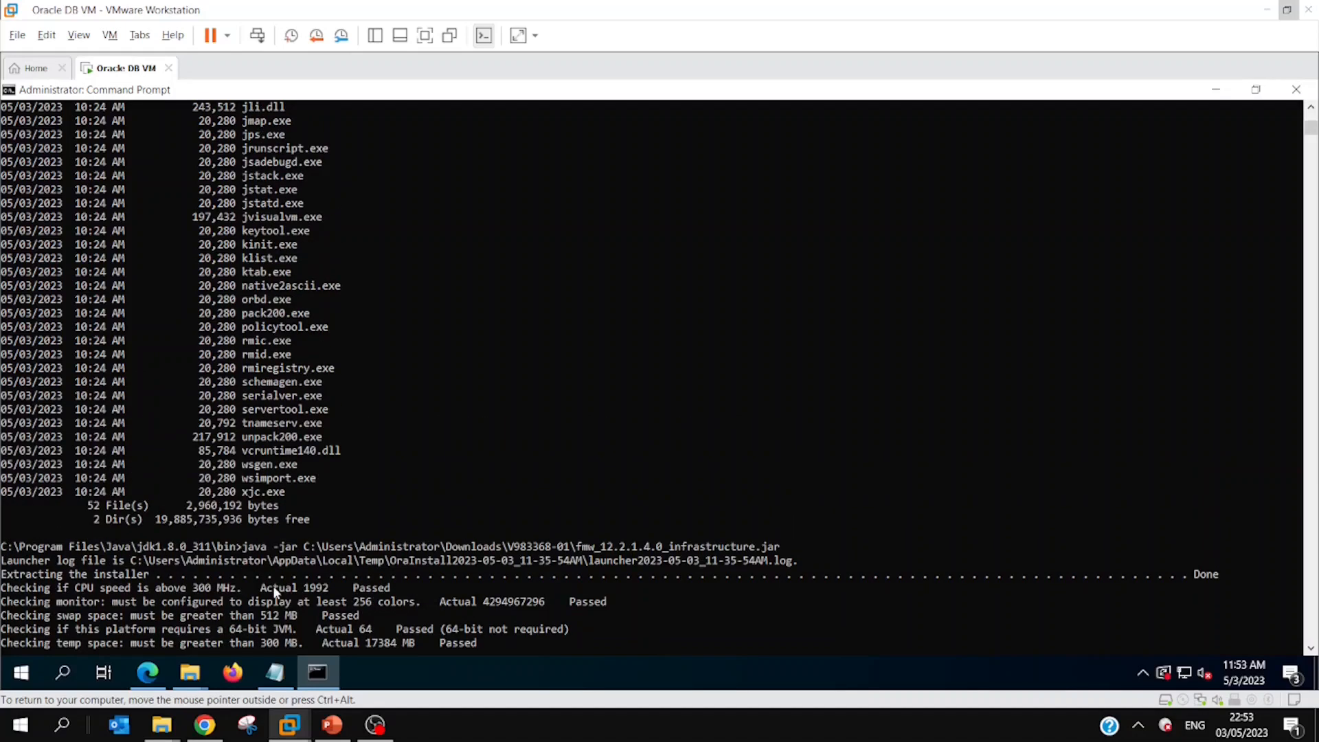
pyautogui.scroll(-2, 274, 593)
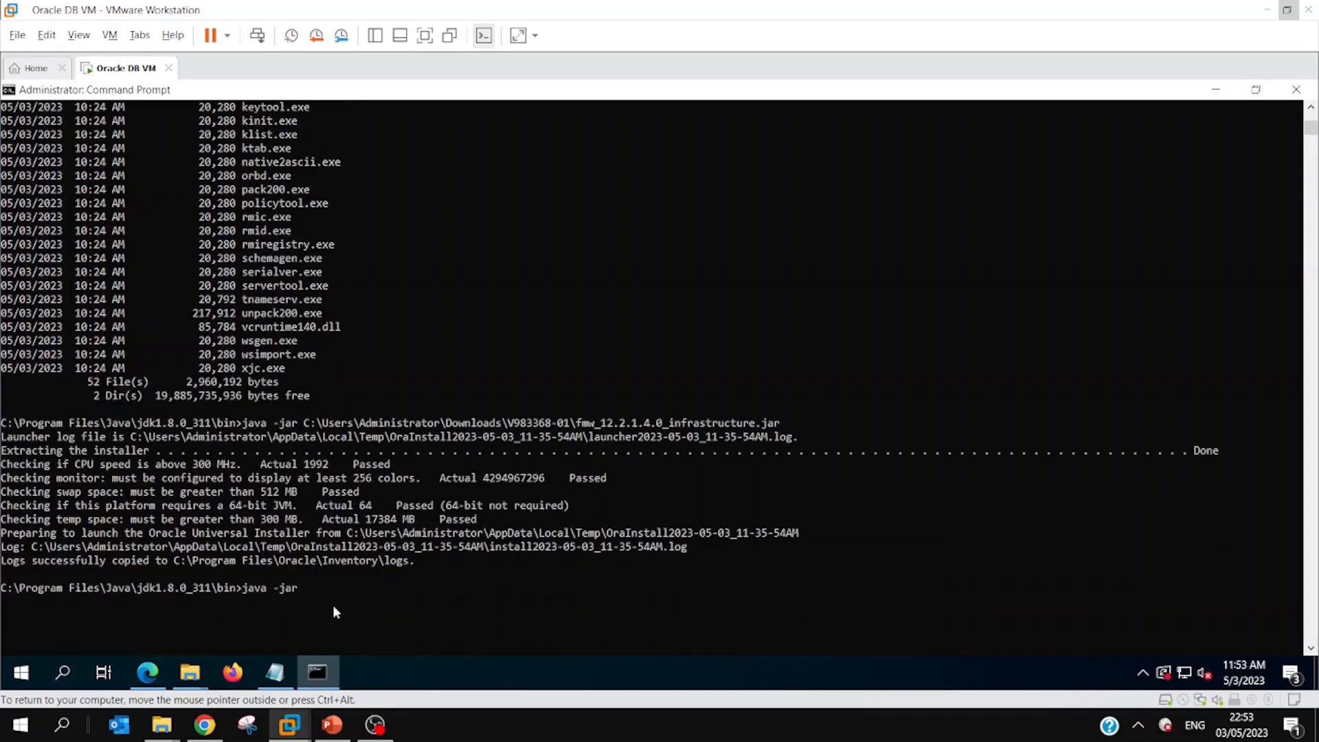
pyautogui.hotkey('ctrl', 'v')
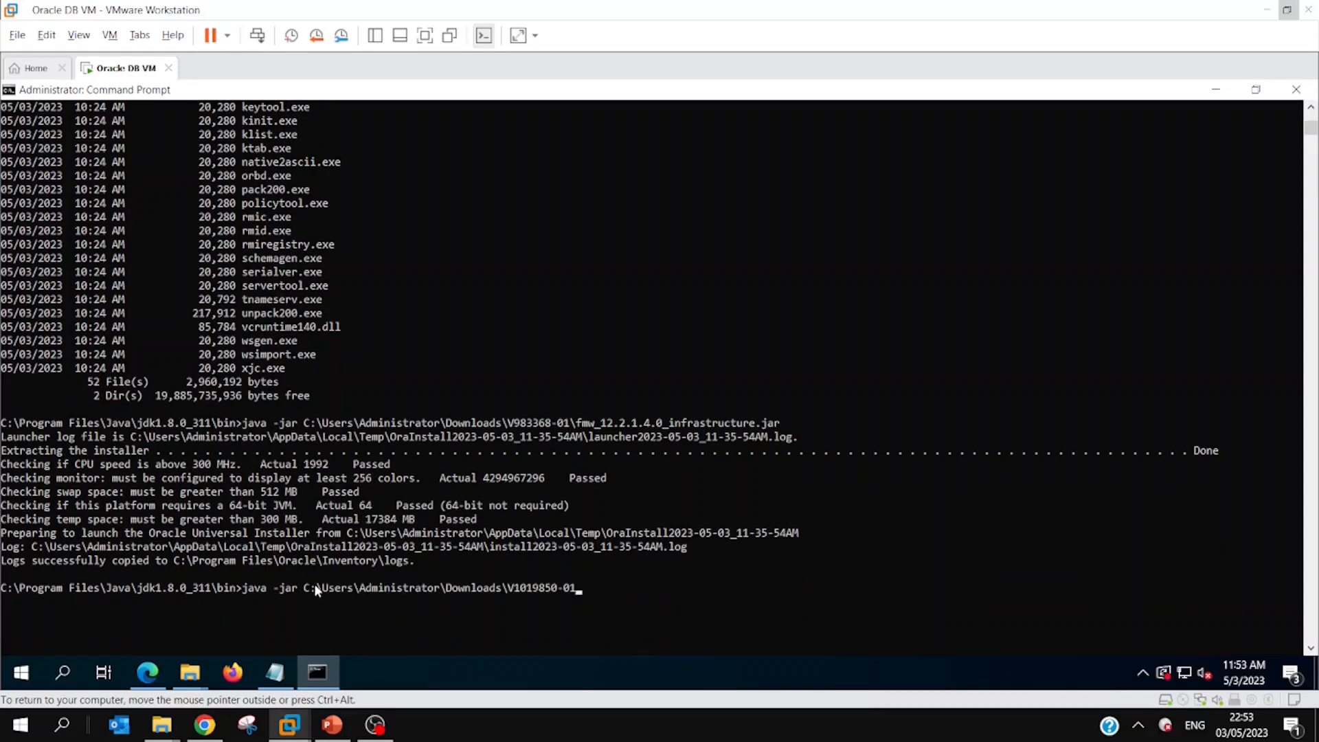
# Step: Append the copied file name to complete the path as \Oracle_Analytics_Server_Windows_6.4.0.jar and run the command
pyautogui.hotkey('alt', 'Tab')
pyautogui.click(499, 239)
pyautogui.press('F2')
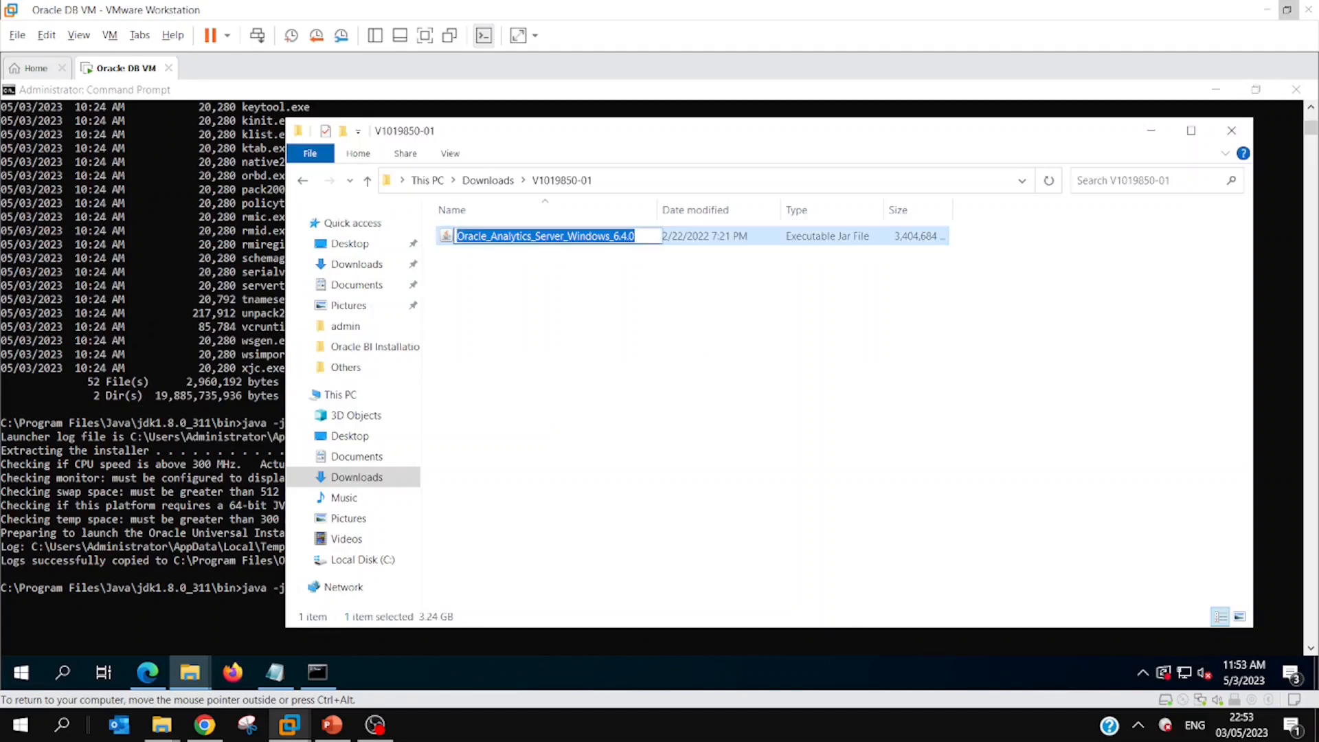
pyautogui.hotkey('ctrl', 'c')
pyautogui.hotkey('alt', 'Tab')
pyautogui.write('\\')
pyautogui.hotkey('ctrl', 'v')
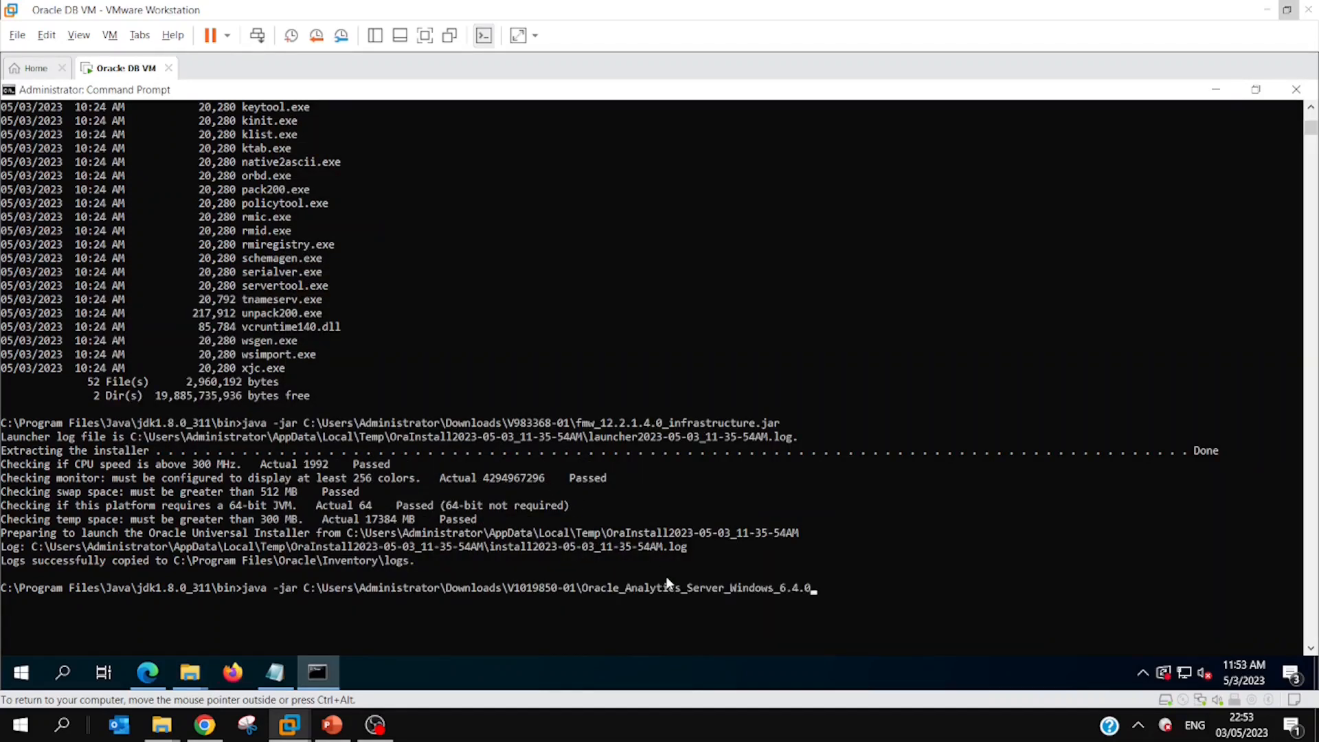
pyautogui.write('.jar')
pyautogui.press('Return')
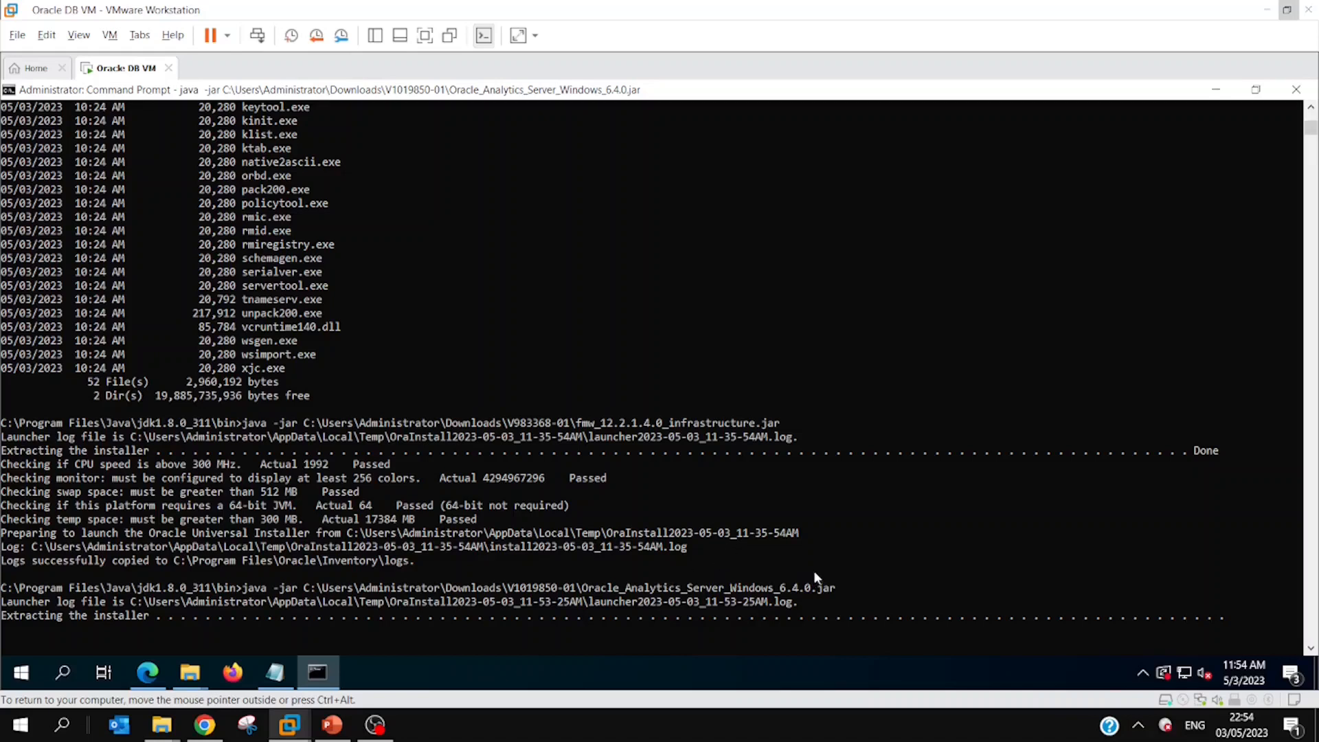
# Step: Proceed past the Oracle Analytics installer's welcome page and continue with Skip Auto Updates
pyautogui.scroll(-2, 856, 547)
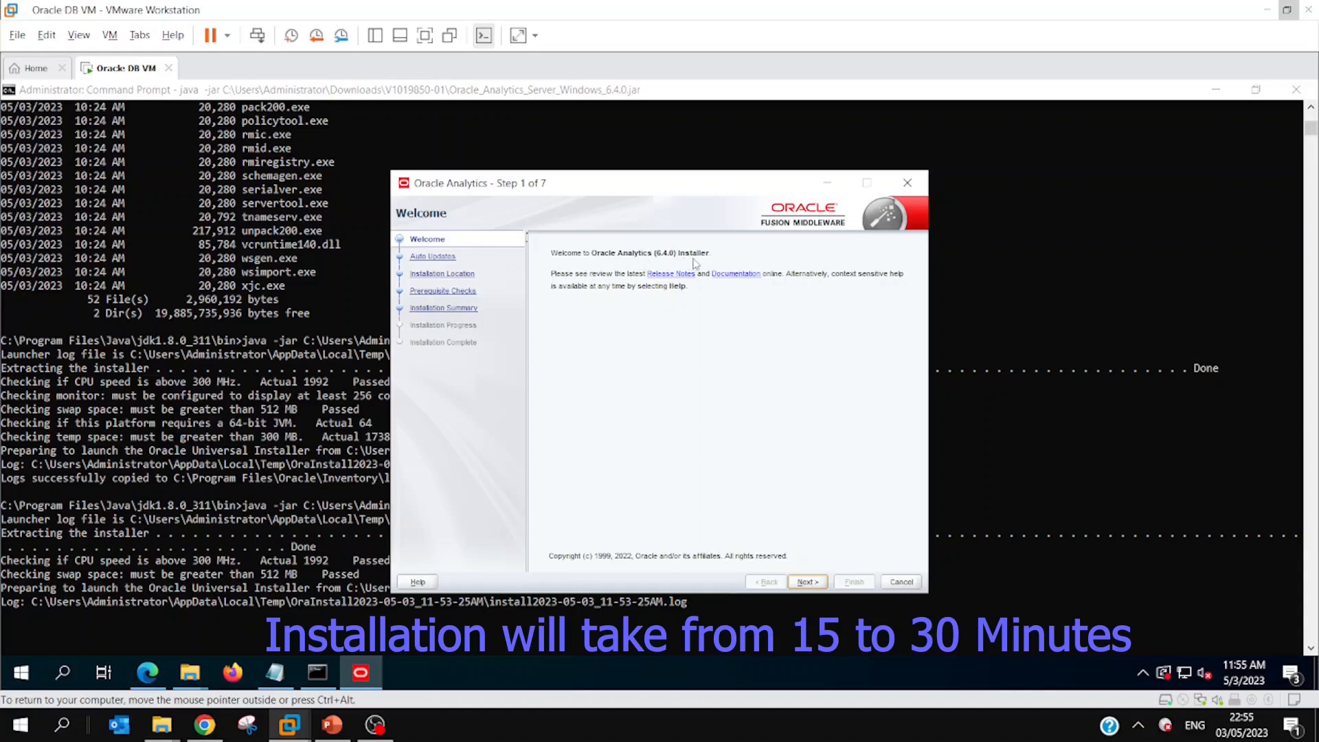
pyautogui.click(809, 582)
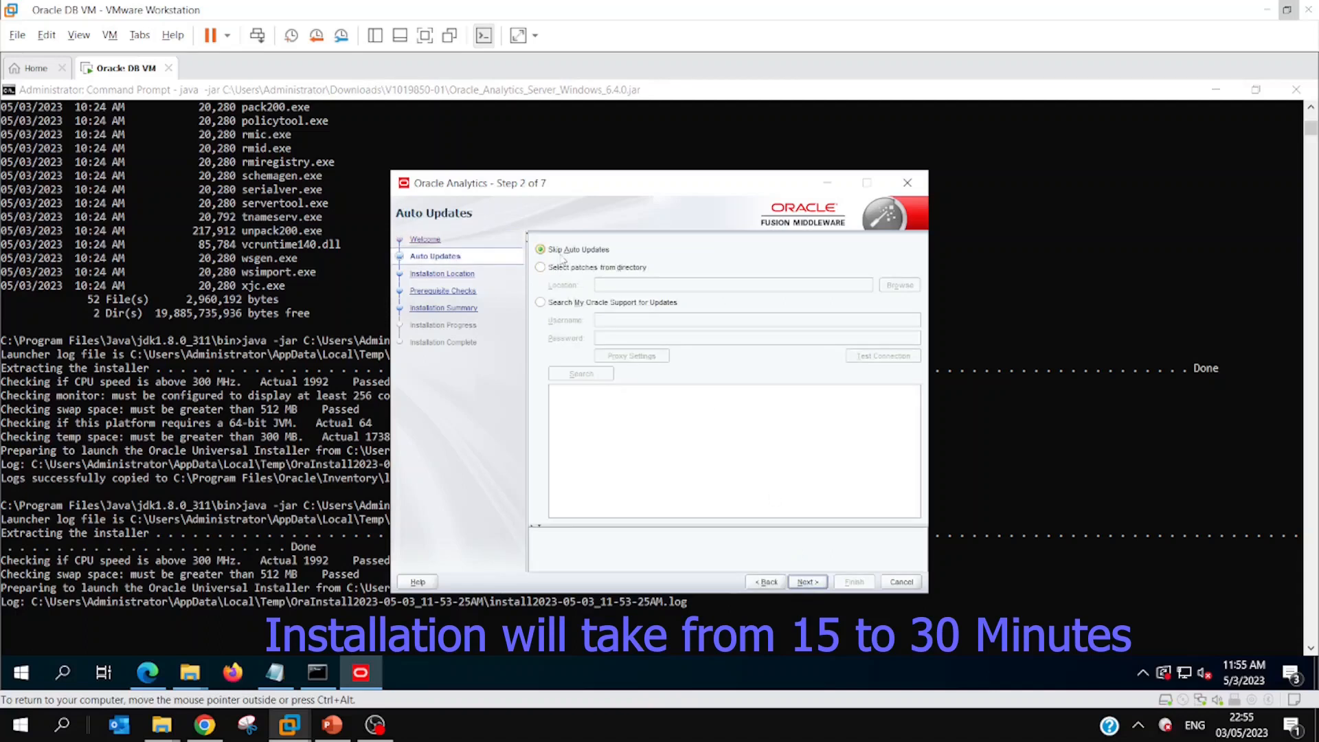
pyautogui.click(804, 583)
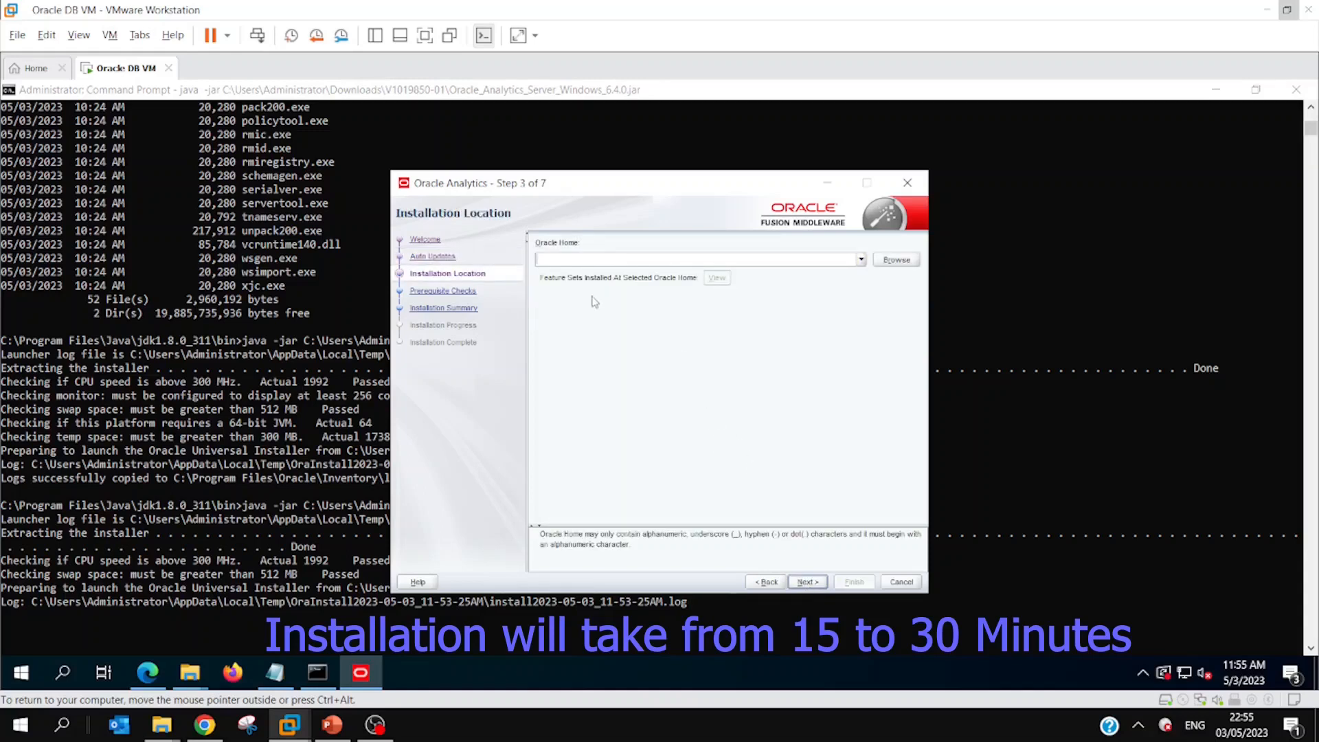
# Step: Browse to C:\Oracle\Middleware\Oracle_Home and set it as the Oracle Home installation location
pyautogui.click(896, 261)
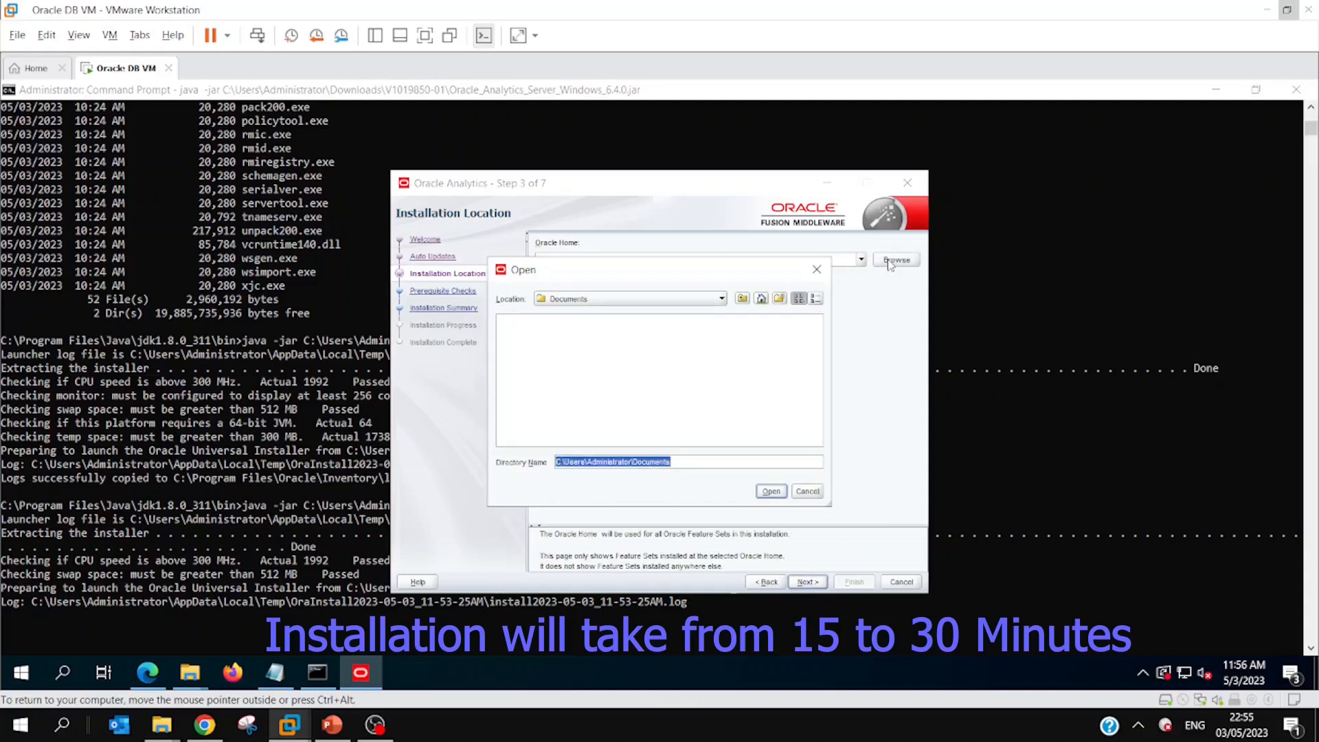
pyautogui.click(656, 300)
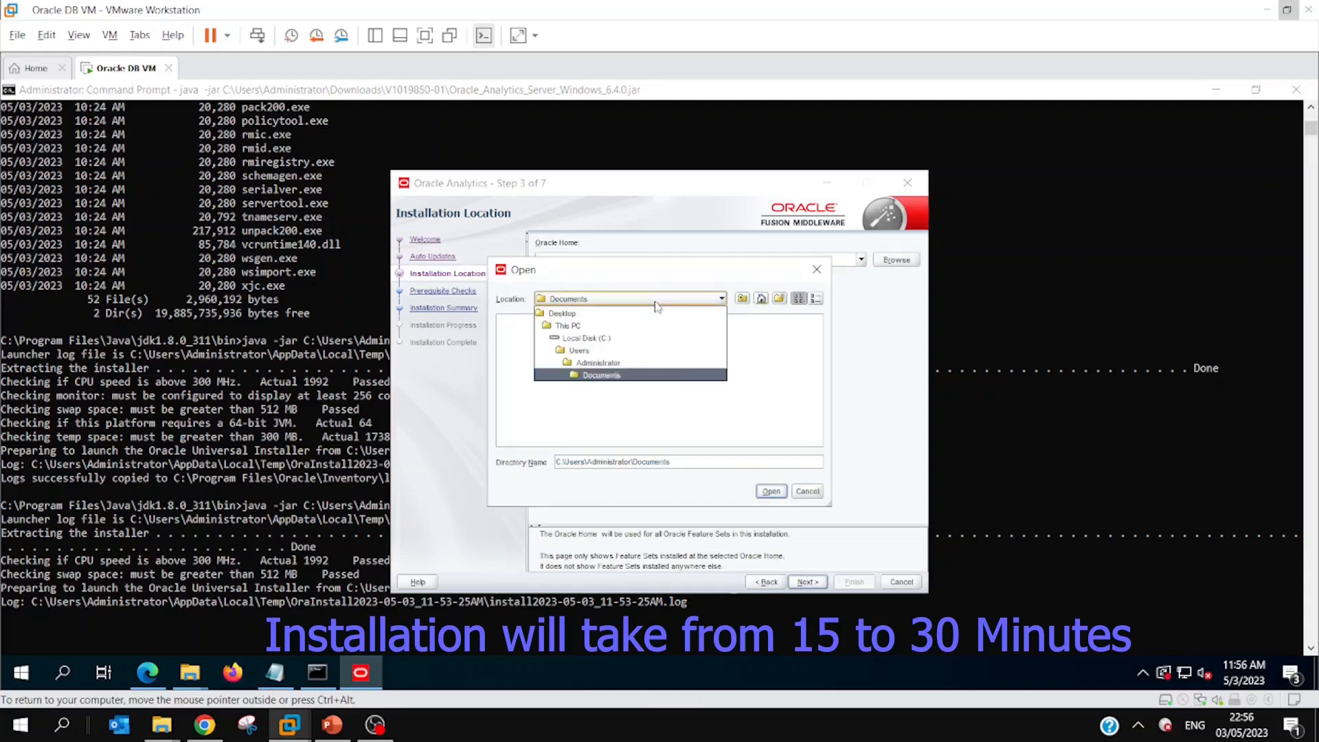
pyautogui.click(628, 338)
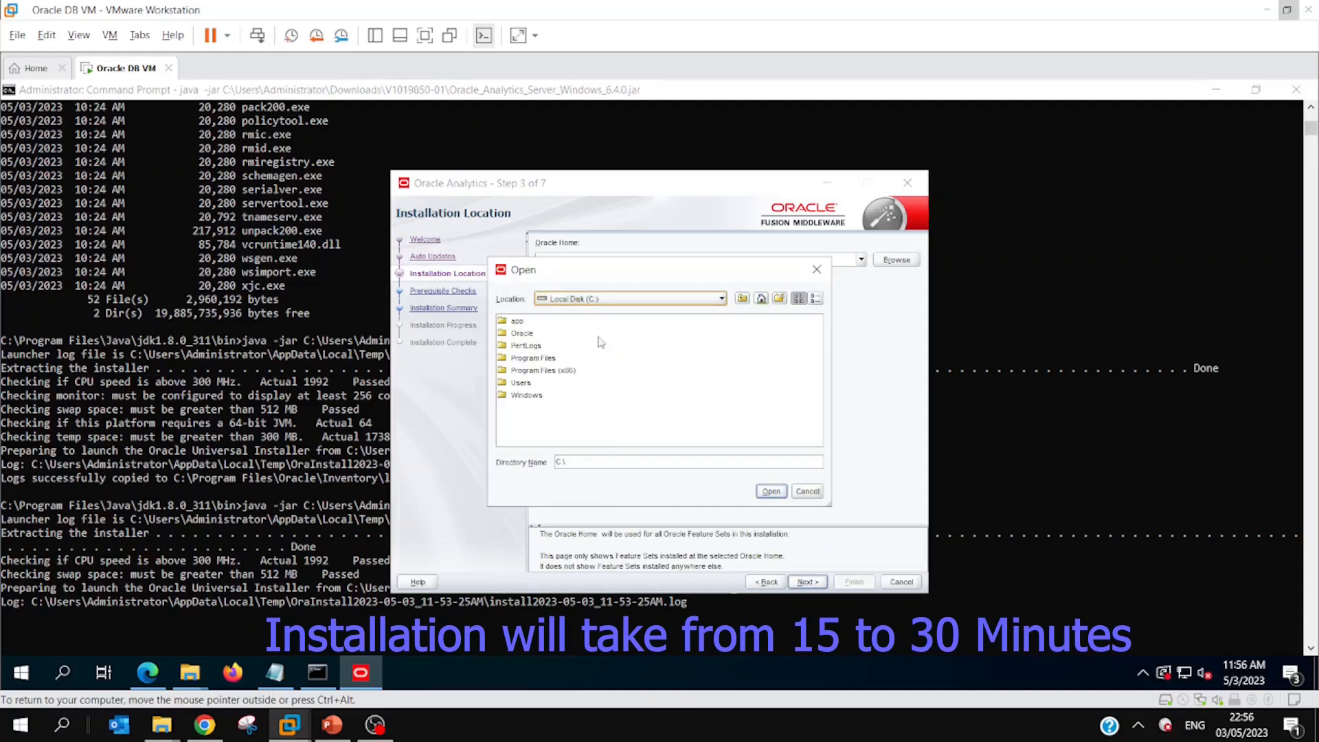
pyautogui.doubleClick(522, 334)
pyautogui.click(530, 322)
pyautogui.doubleClick(529, 323)
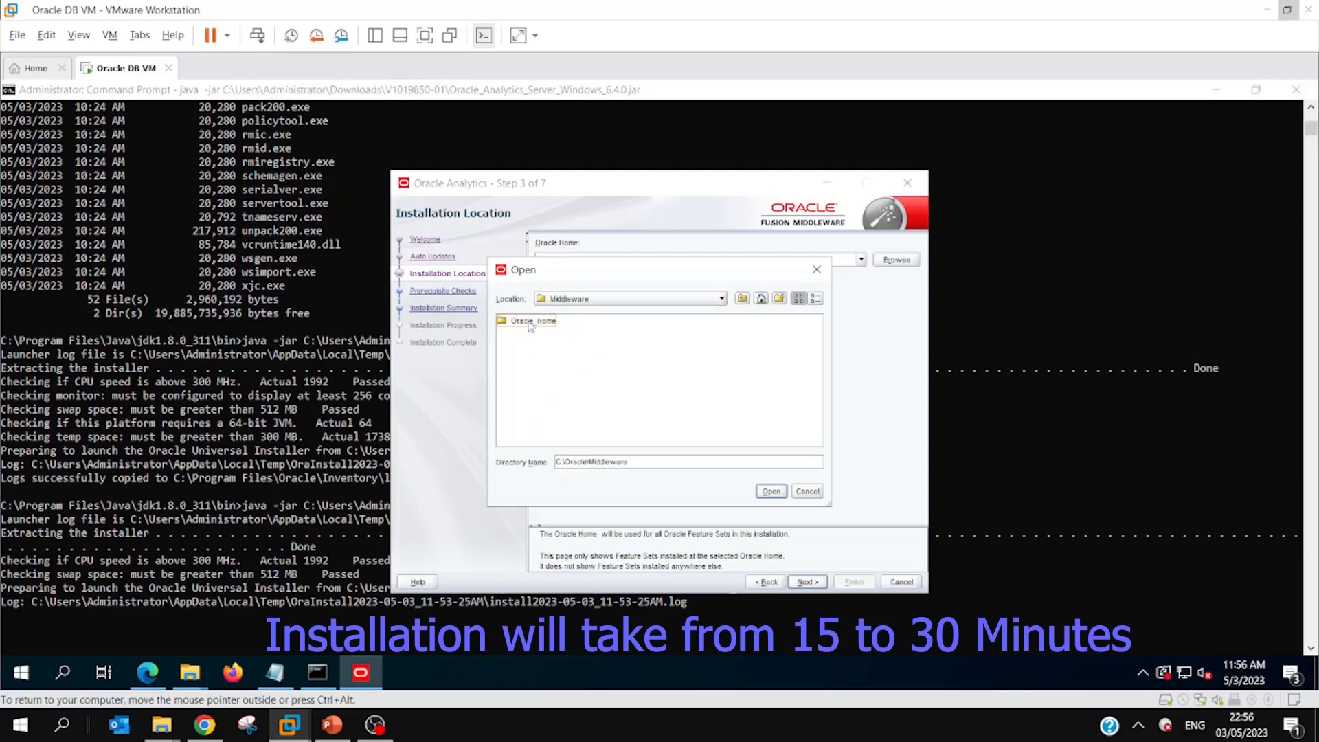
pyautogui.doubleClick(529, 321)
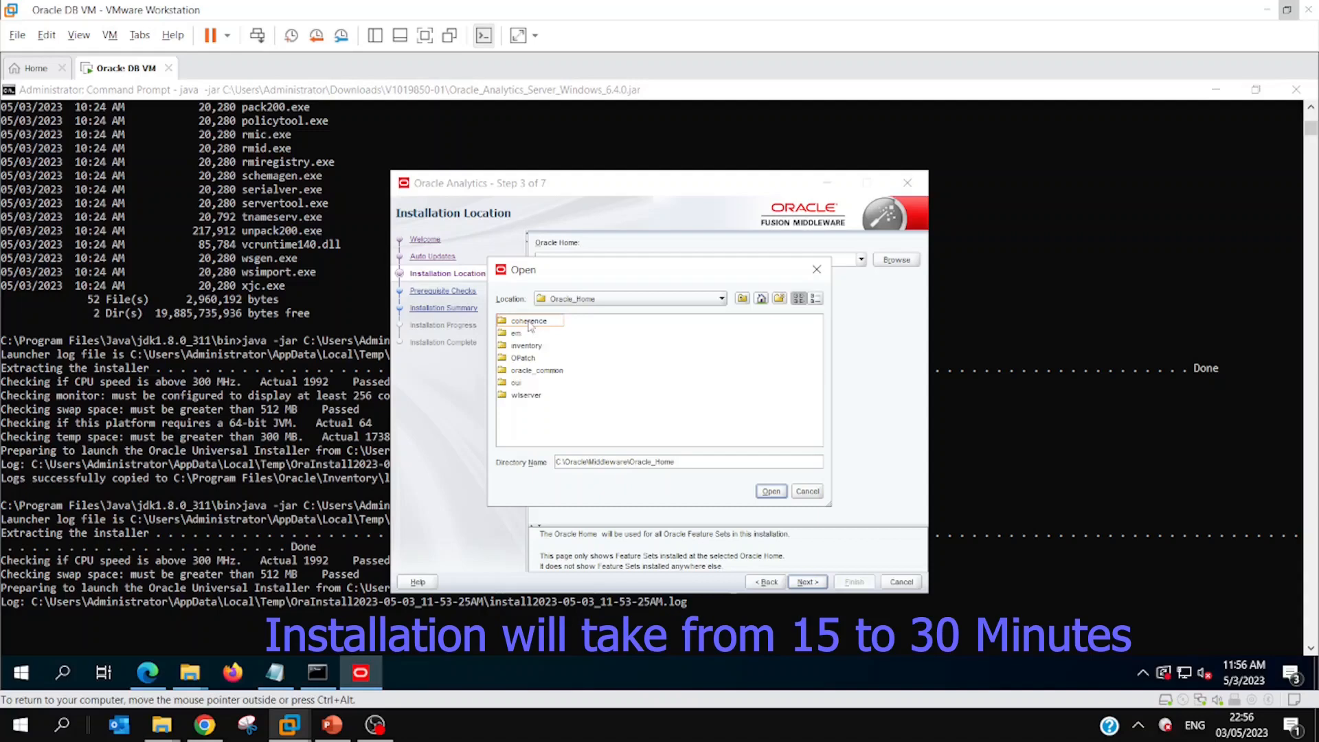
pyautogui.click(770, 492)
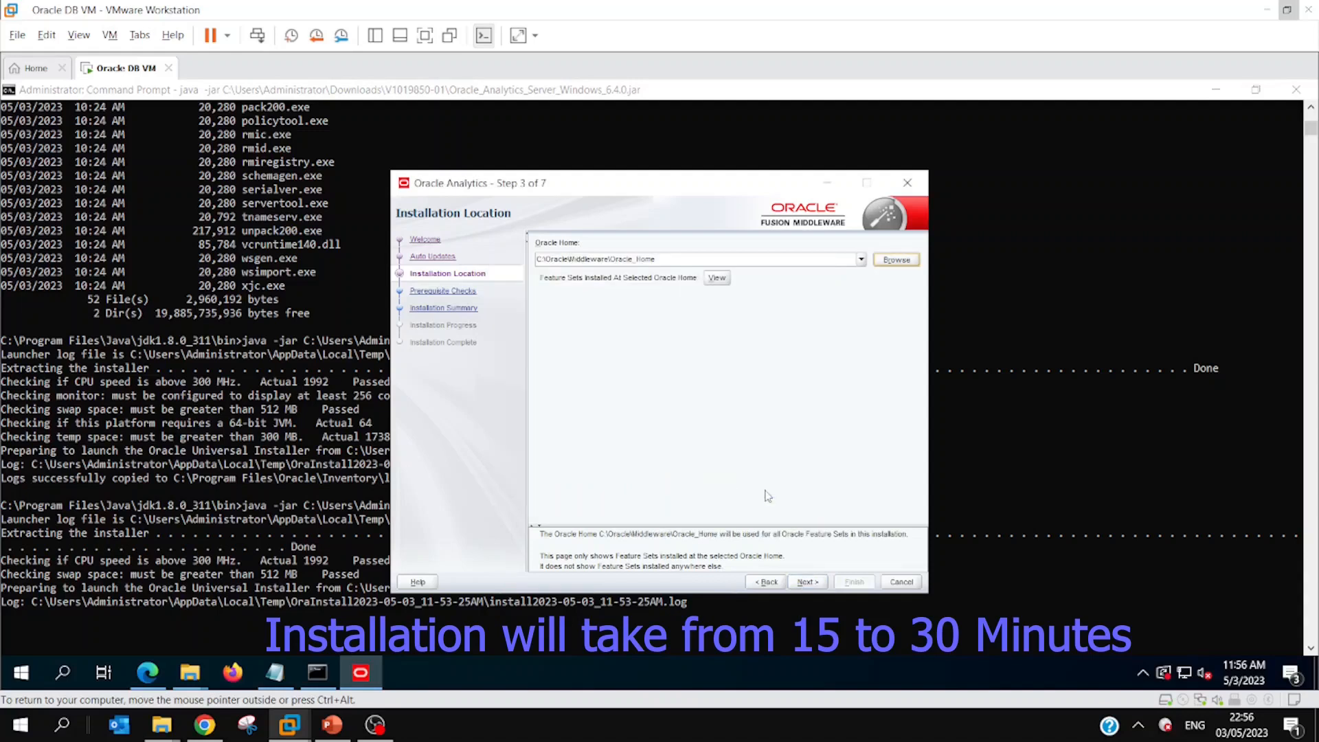
# Step: Run the prerequisite checks, continue to the installation summary and start the Oracle Analytics installation
pyautogui.click(797, 585)
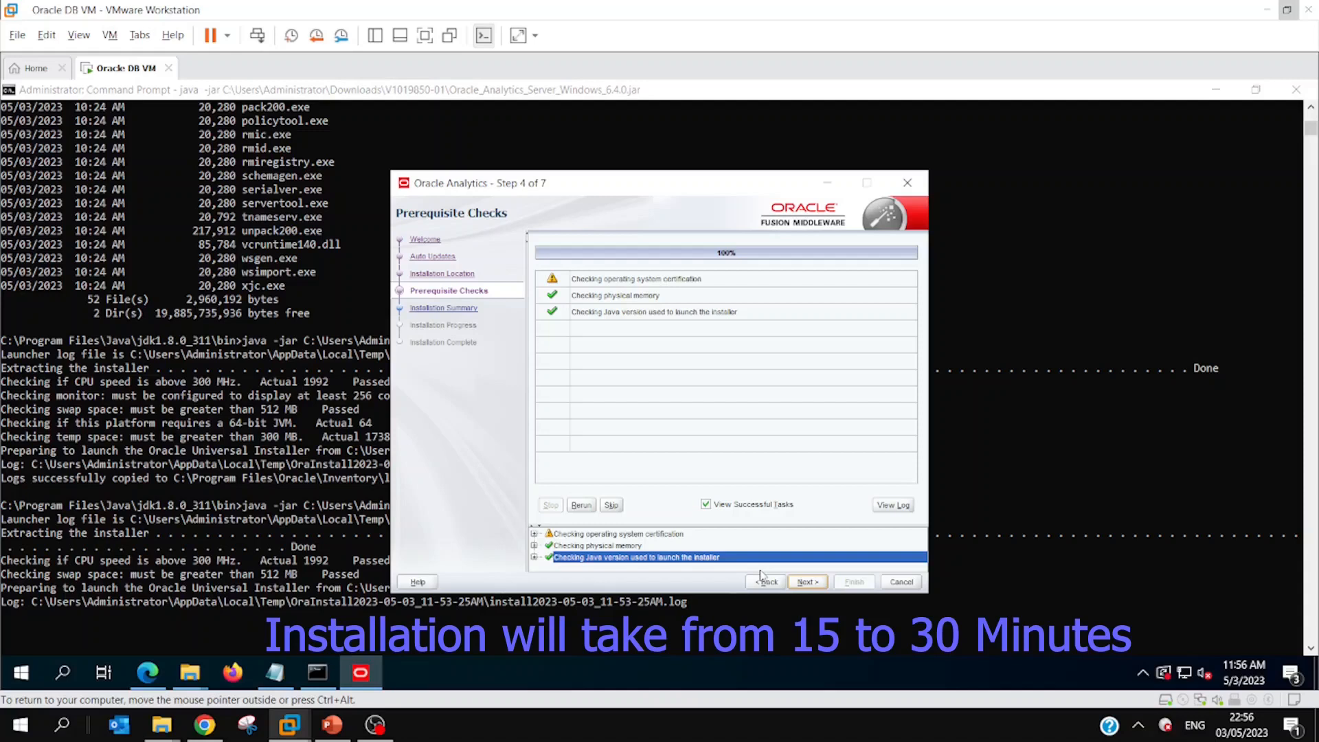
pyautogui.click(807, 582)
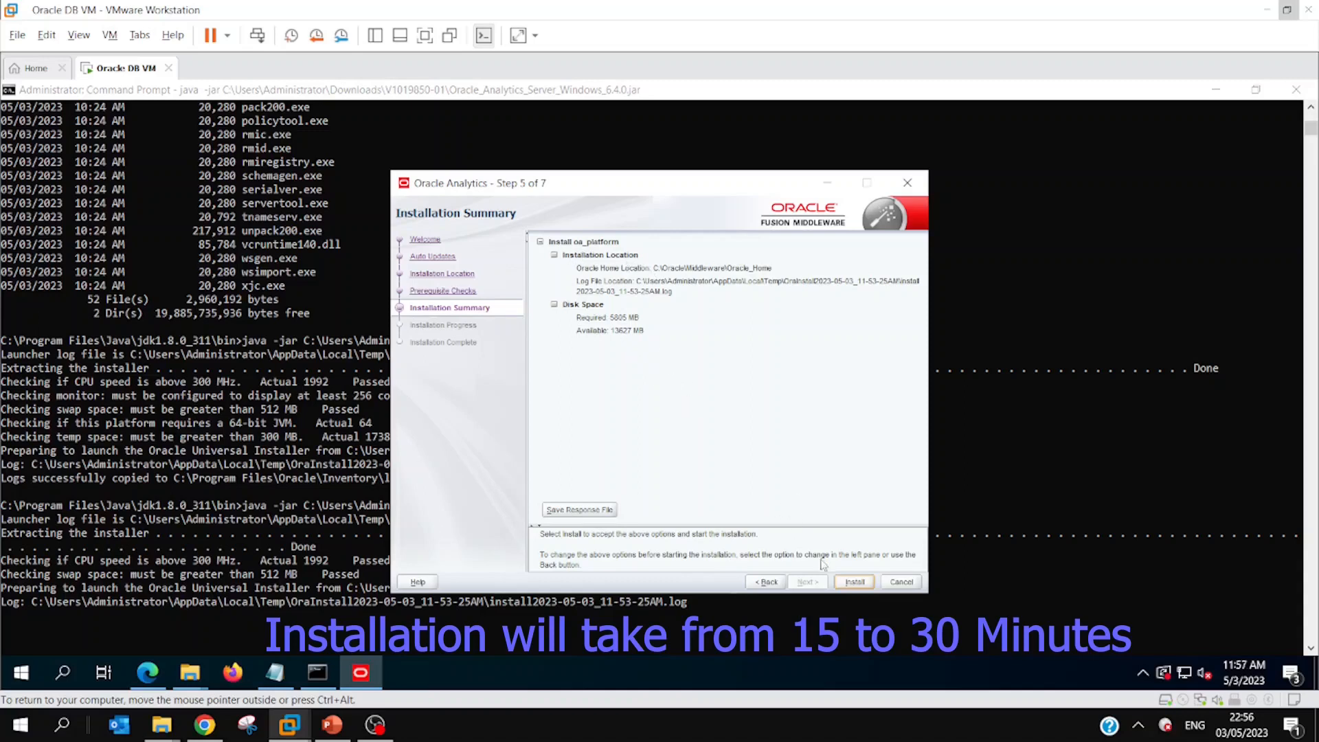
pyautogui.click(844, 582)
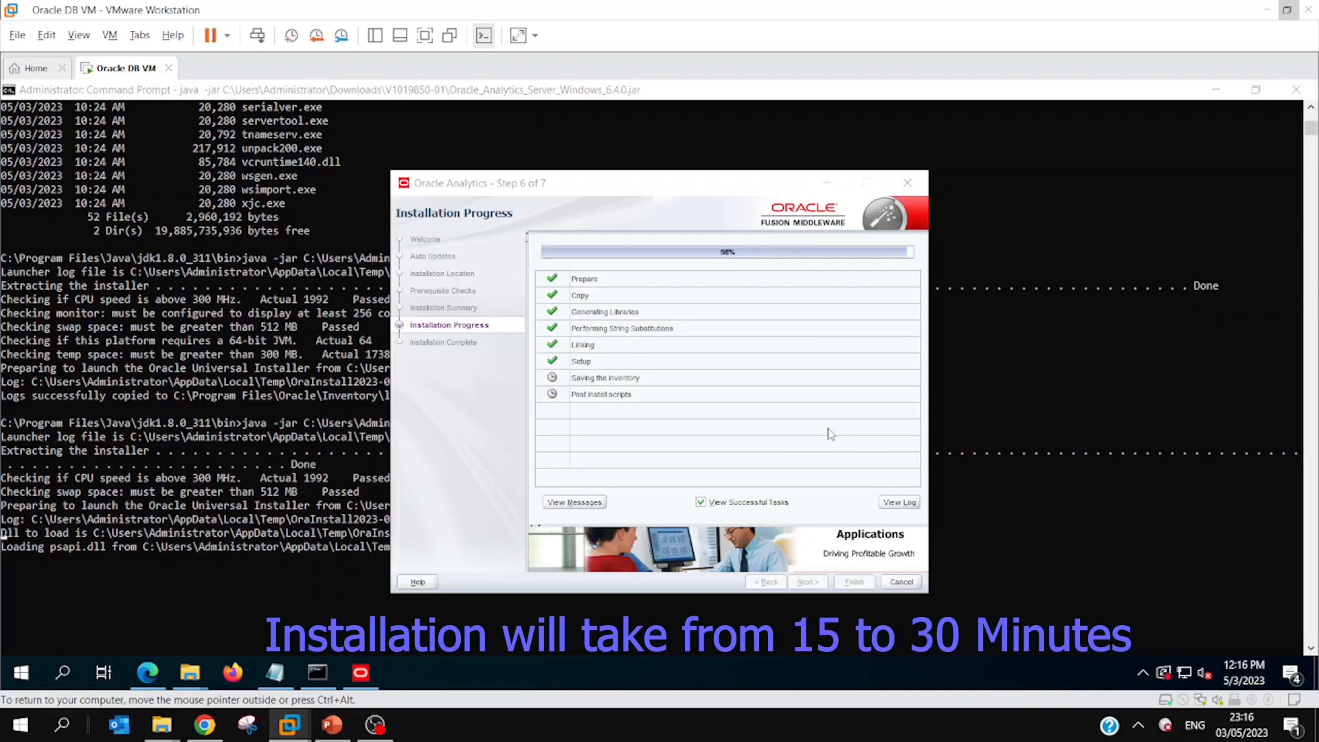
# Step: Accept the license terms for the Microsoft Visual C++ 2010 x64 Redistributable, install it and close its setup
pyautogui.click(490, 412)
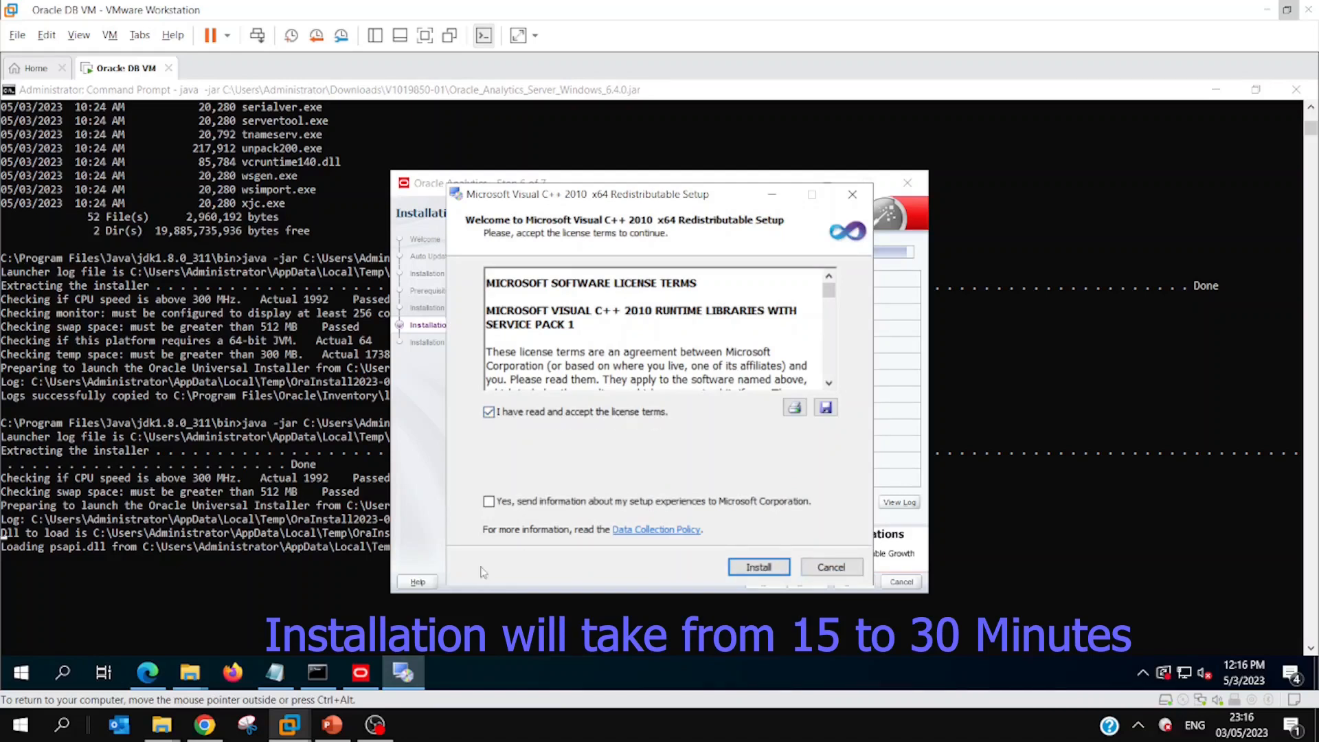
pyautogui.click(748, 569)
pyautogui.click(752, 569)
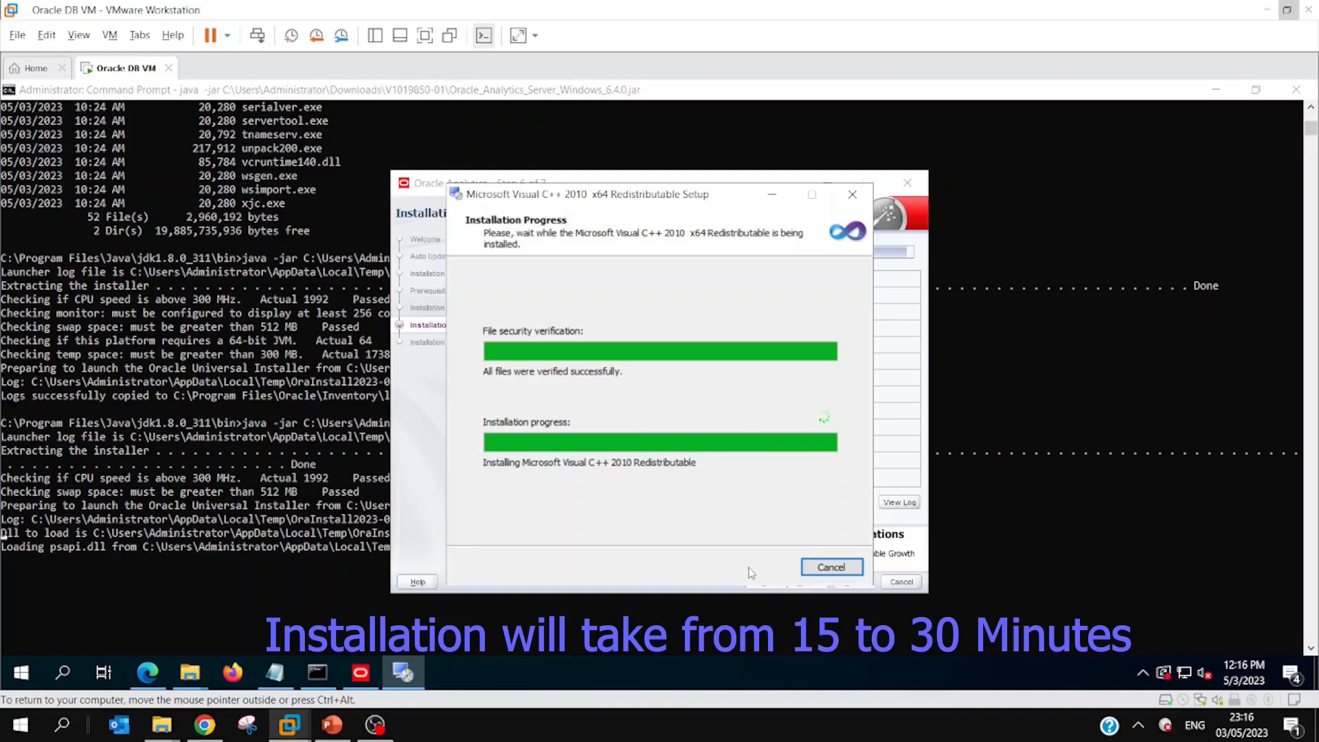
pyautogui.click(805, 565)
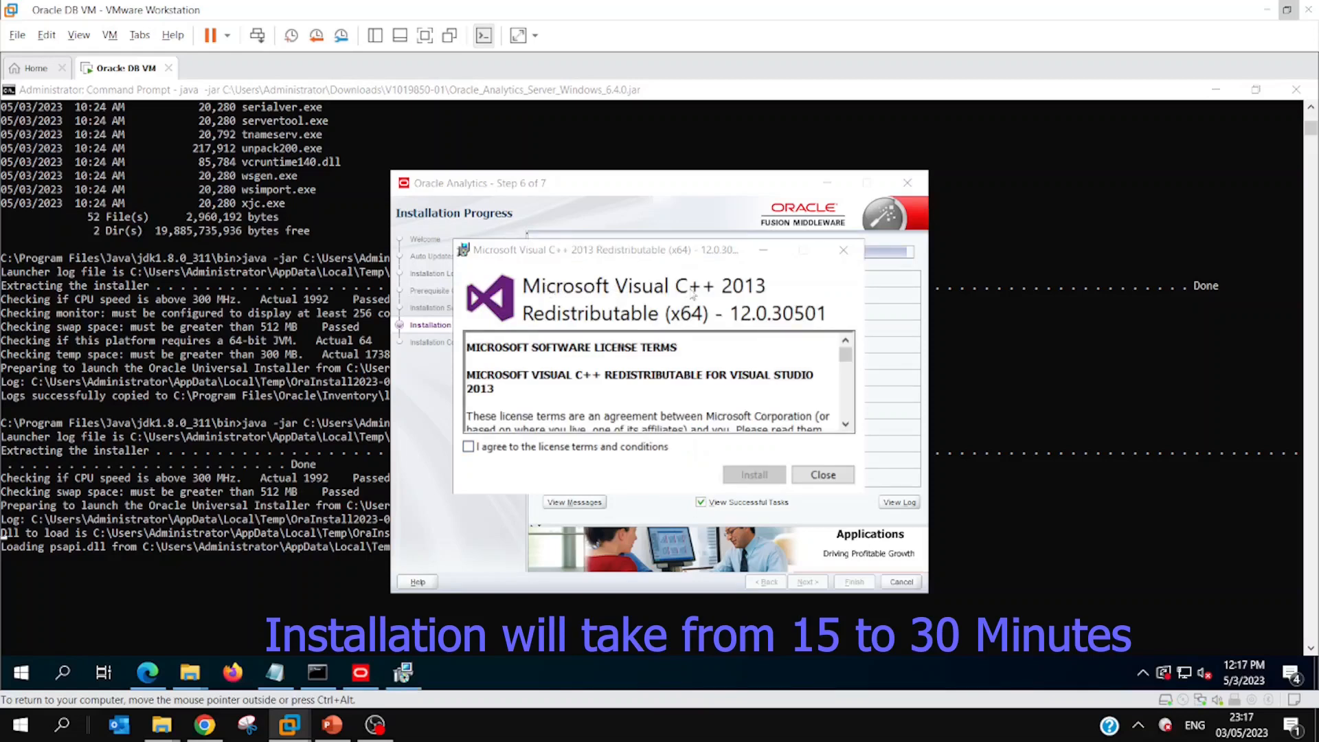
# Step: Agree to the Microsoft Visual C++ 2013 Redistributable (x64) license terms, install it and close its setup
pyautogui.click(468, 447)
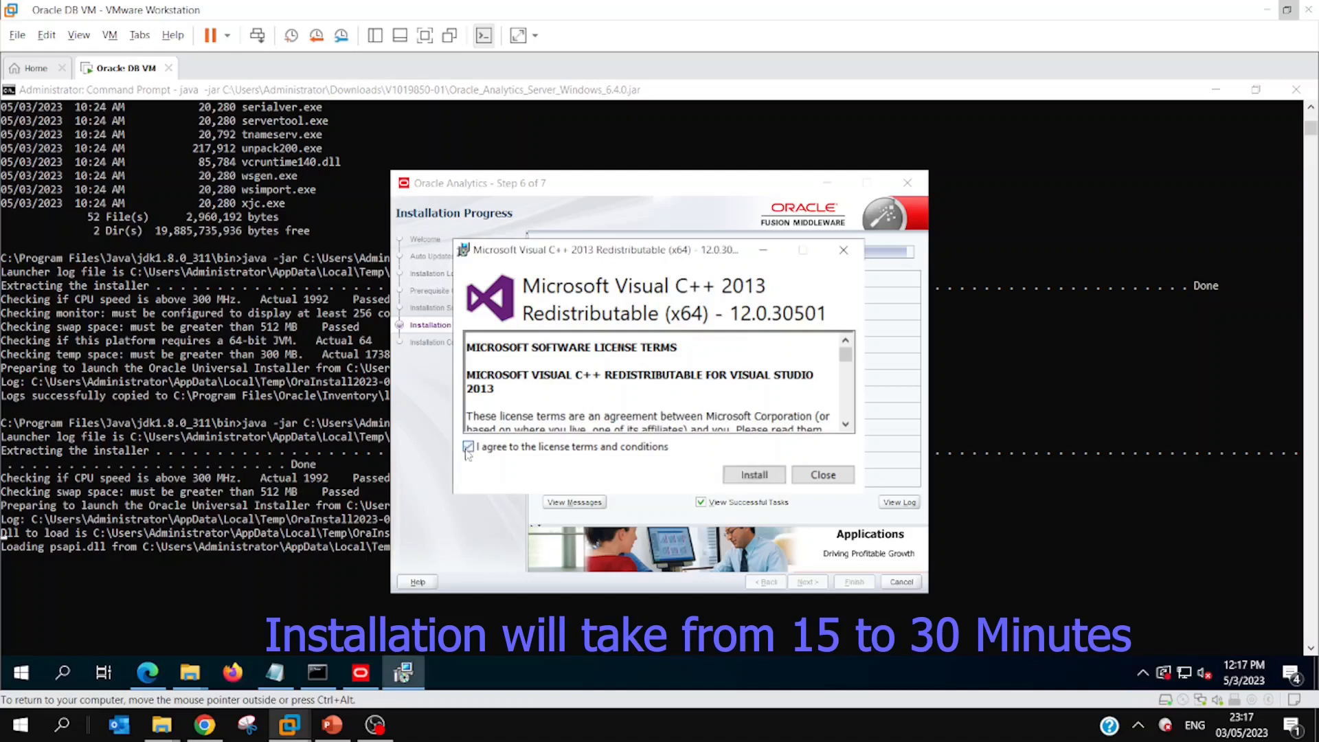
pyautogui.click(744, 476)
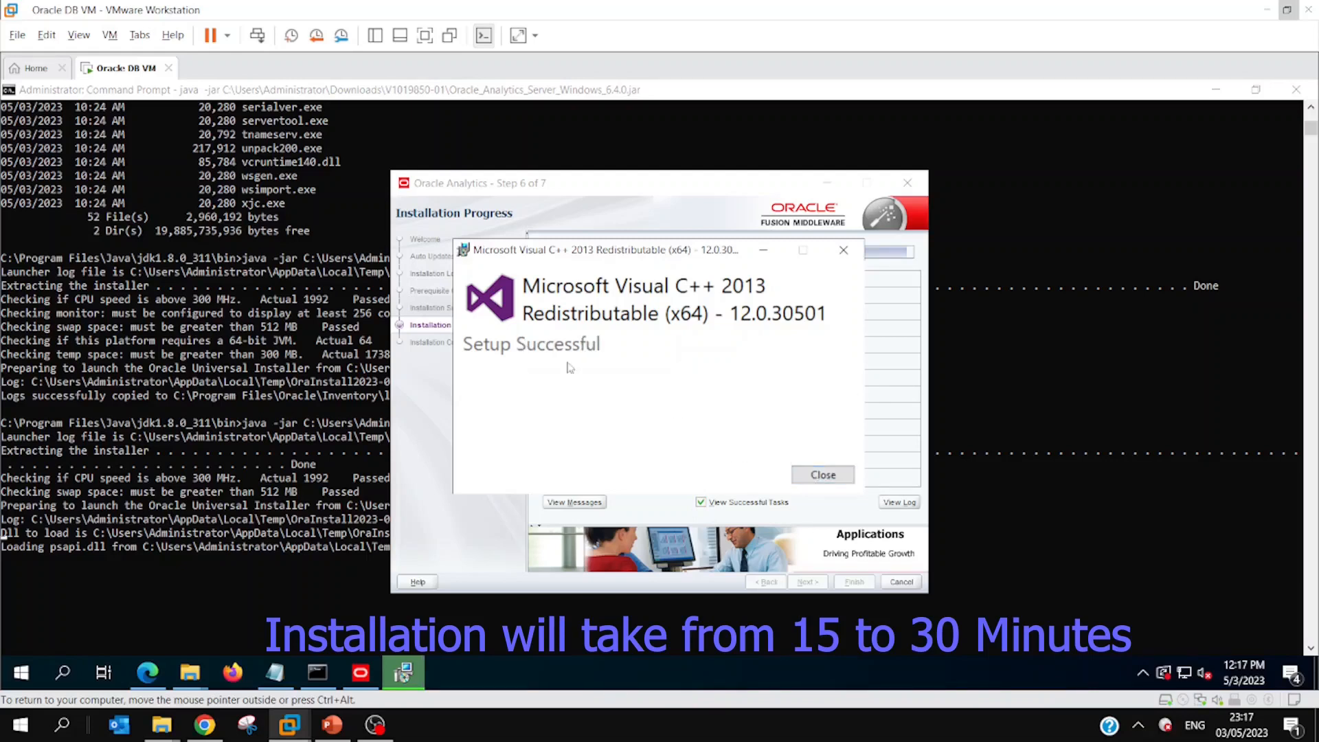
pyautogui.click(810, 475)
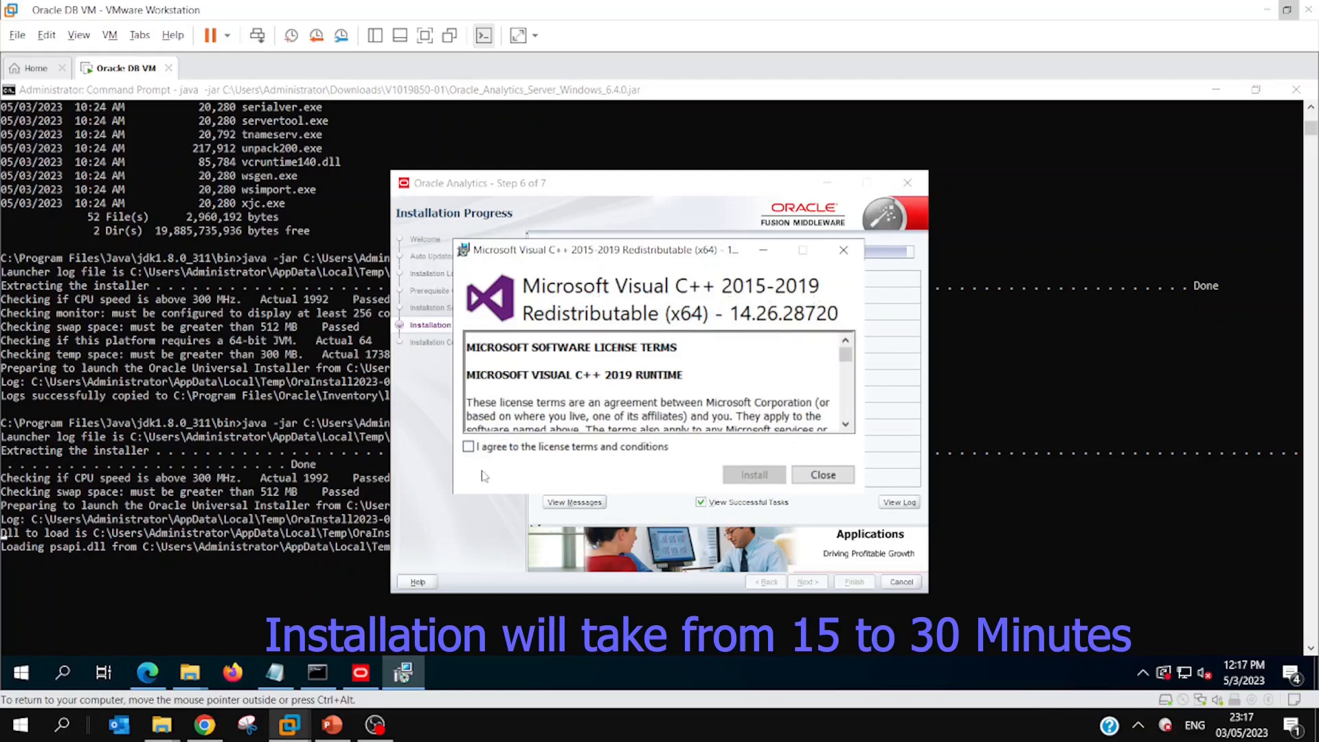
# Step: Try to install the Microsoft Visual C++ 2015-2019 Redistributable (x64) after agreeing to its license terms, and close its setup
pyautogui.click(468, 446)
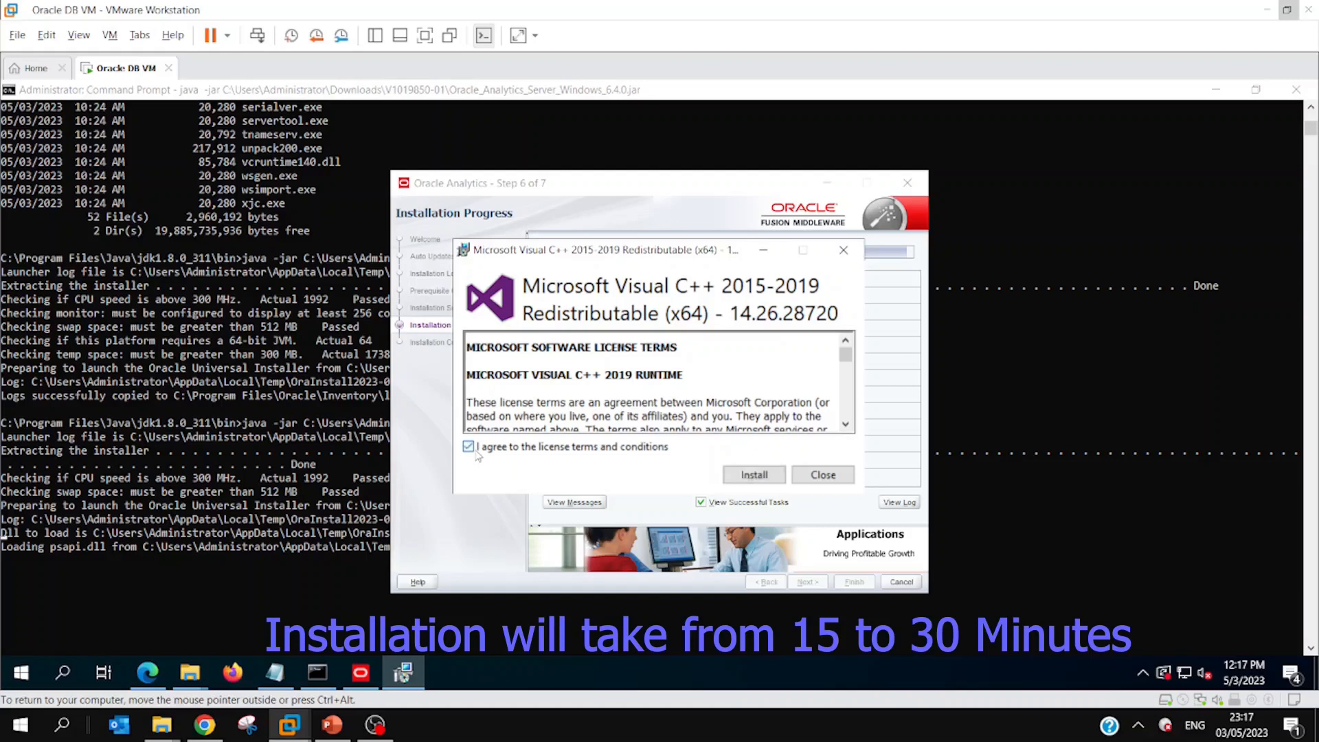
pyautogui.click(754, 475)
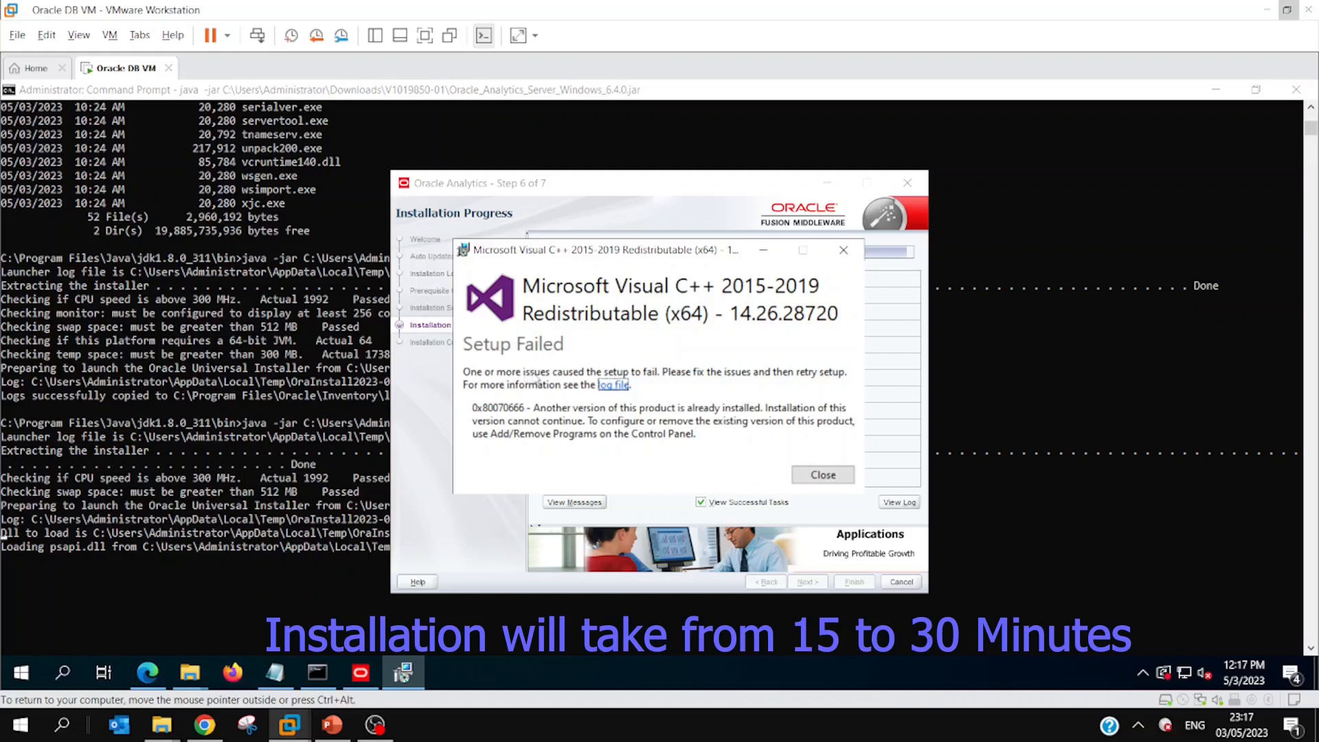
pyautogui.click(803, 479)
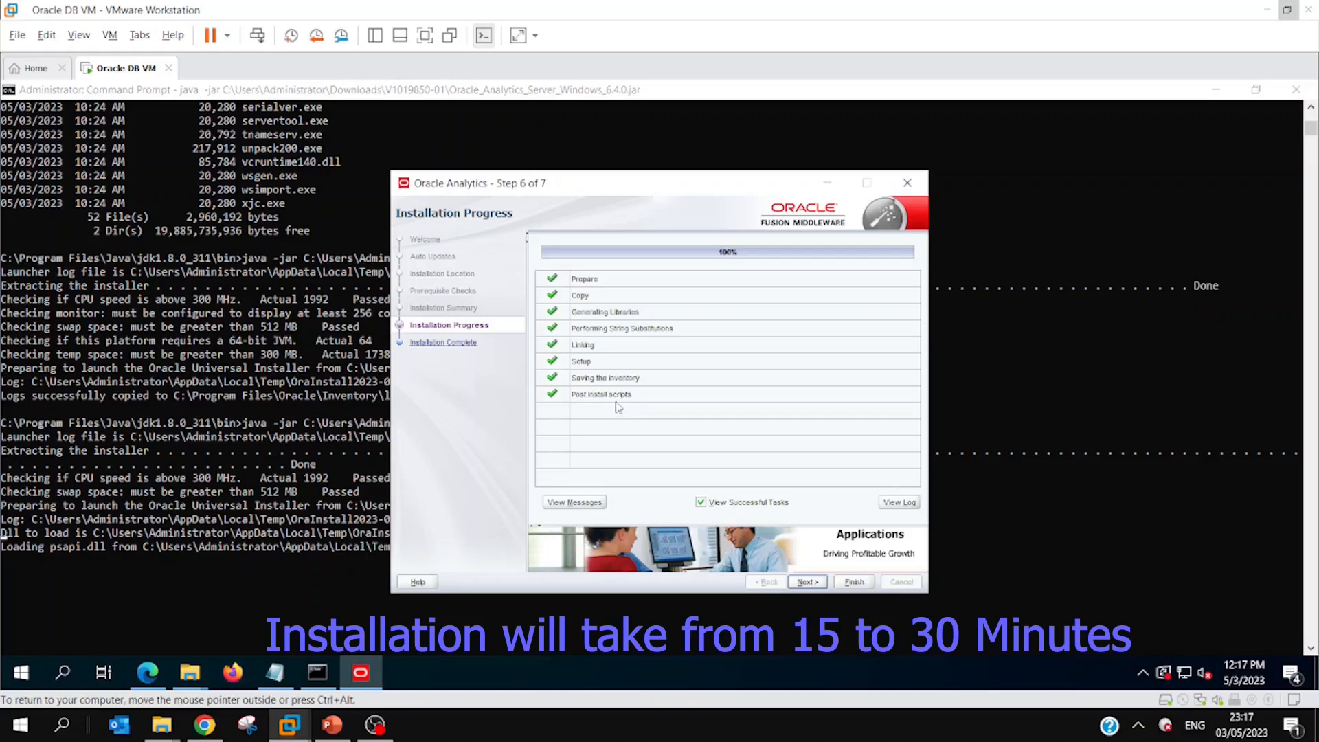
# Step: Continue to the installation complete page and finish the Oracle Analytics installer
pyautogui.click(810, 583)
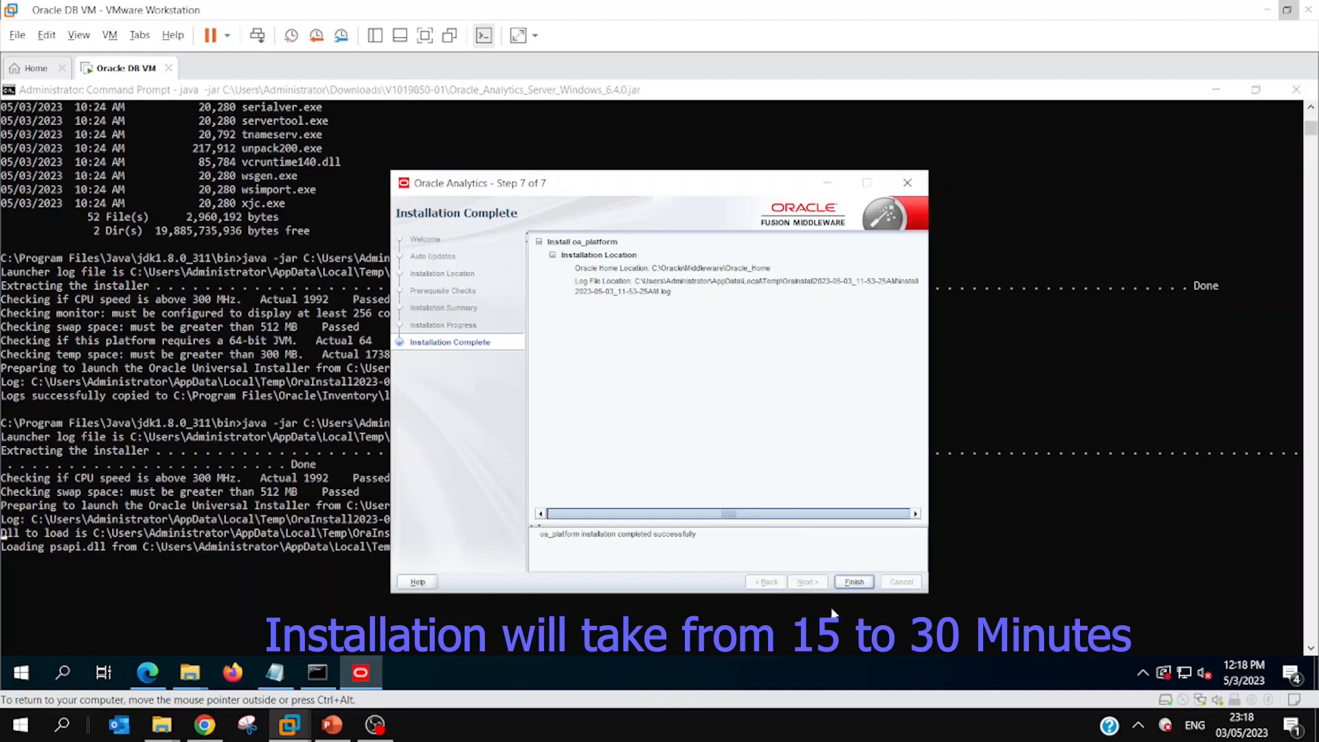
pyautogui.click(847, 585)
pyautogui.click(847, 586)
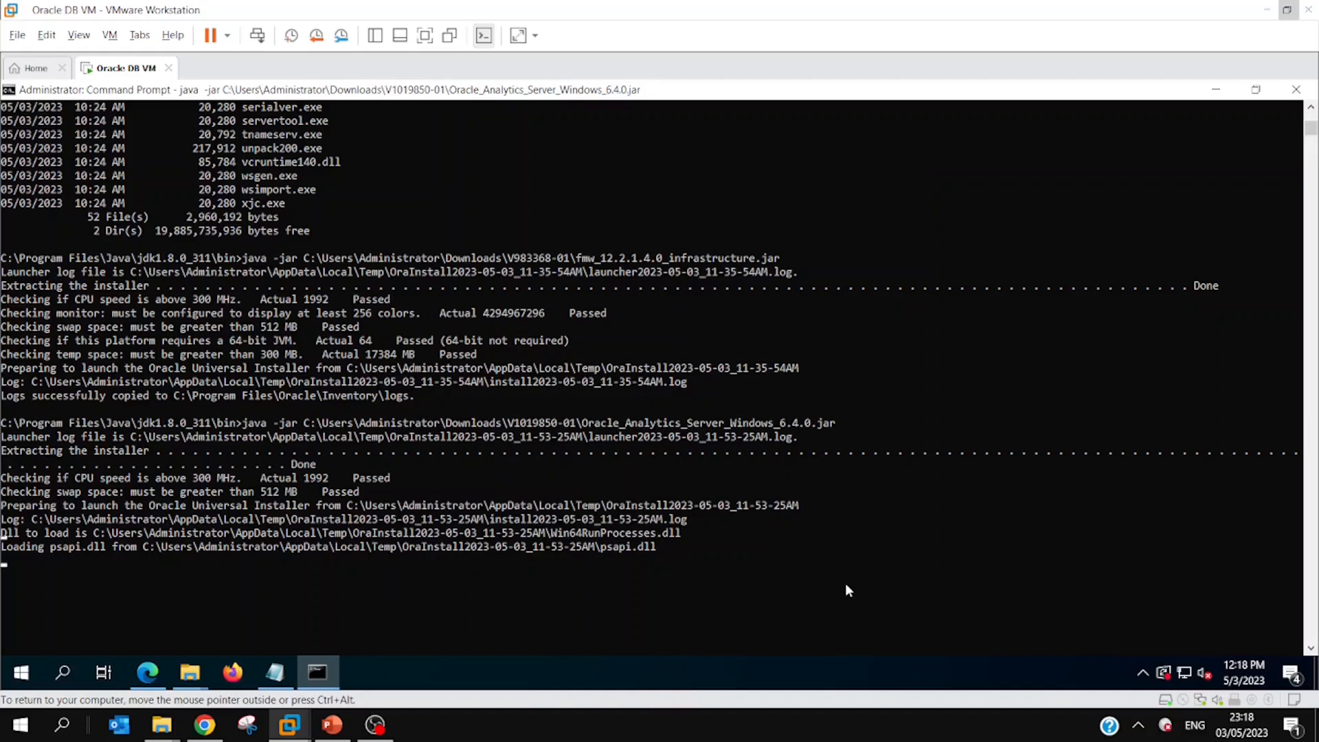